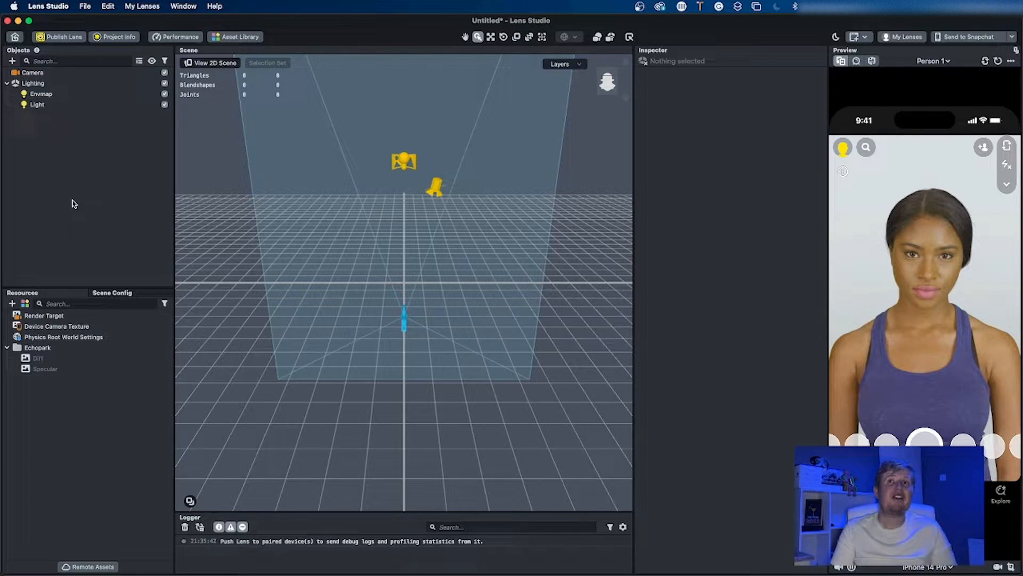
Step: Add a Screen Image object to the scene
left_click_drag(304, 299, 335, 299, "alt")
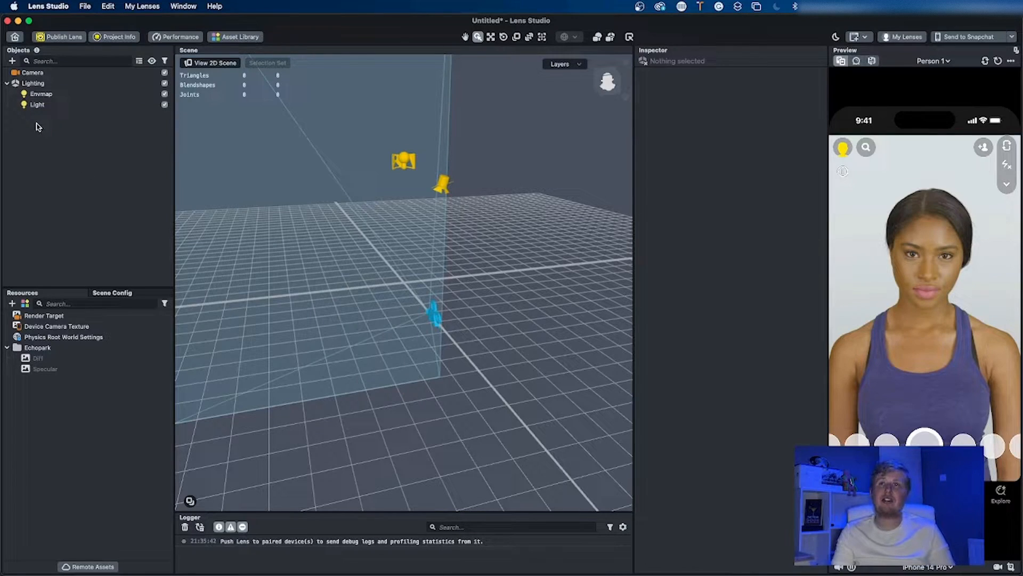
left_click(12, 72)
left_click(12, 62)
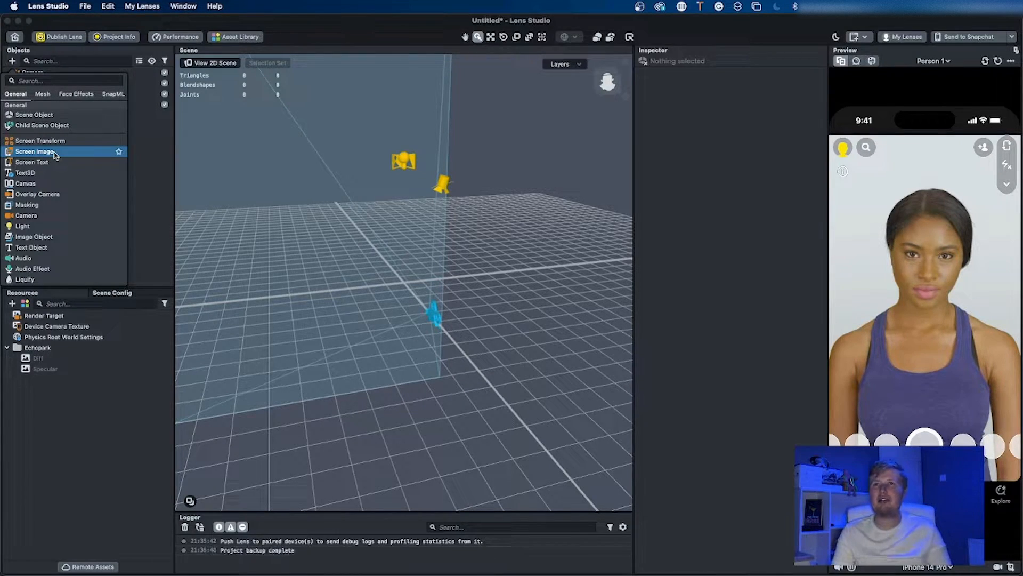
left_click(55, 154)
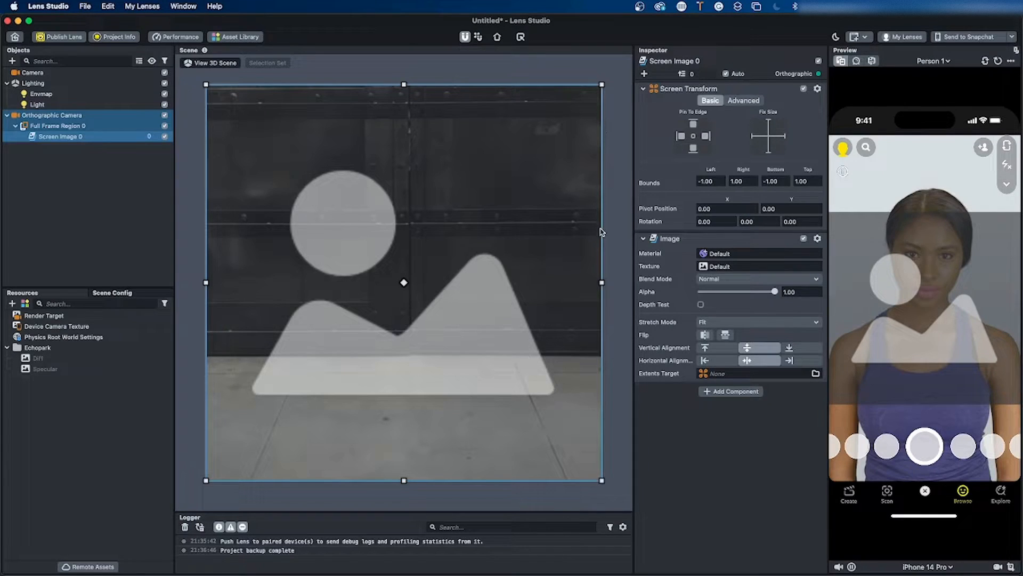
left_click(618, 227)
mouse_move(400, 264)
left_mouse_down()
mouse_move(484, 284)
mouse_move(402, 266)
left_mouse_up()
left_click(385, 80)
left_click(389, 134)
Step: Switch the preview device to iPhone 14 Pro Max and back to iPhone 14 Pro to refresh the scene frame's proportions
left_click(941, 568)
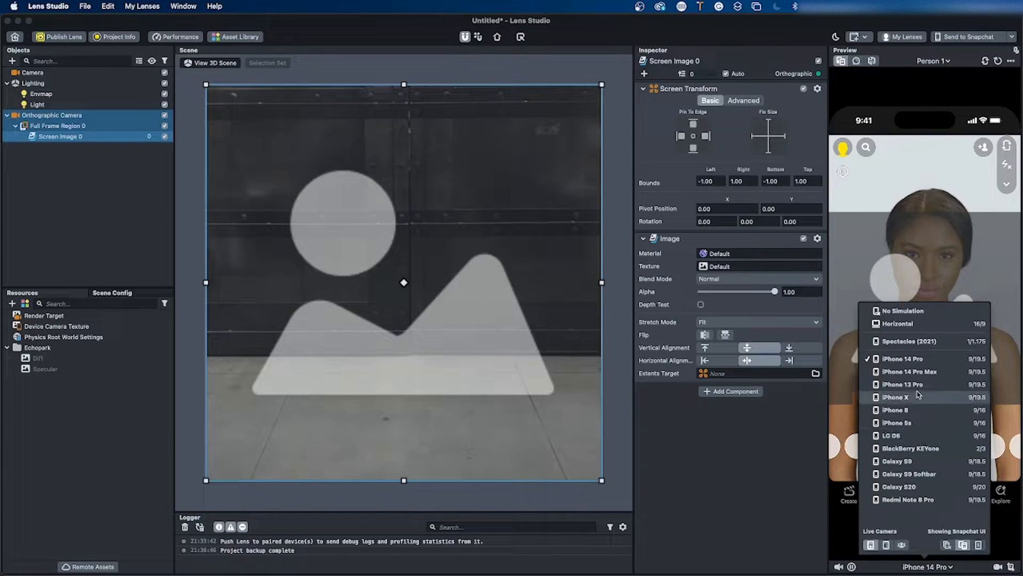
left_click(917, 372)
left_click(937, 564)
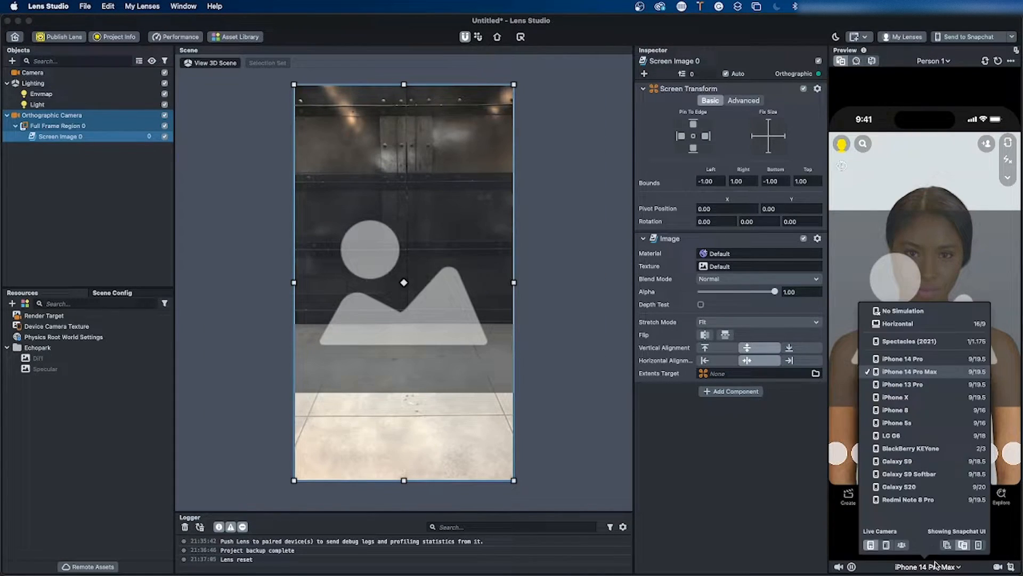
left_click(927, 361)
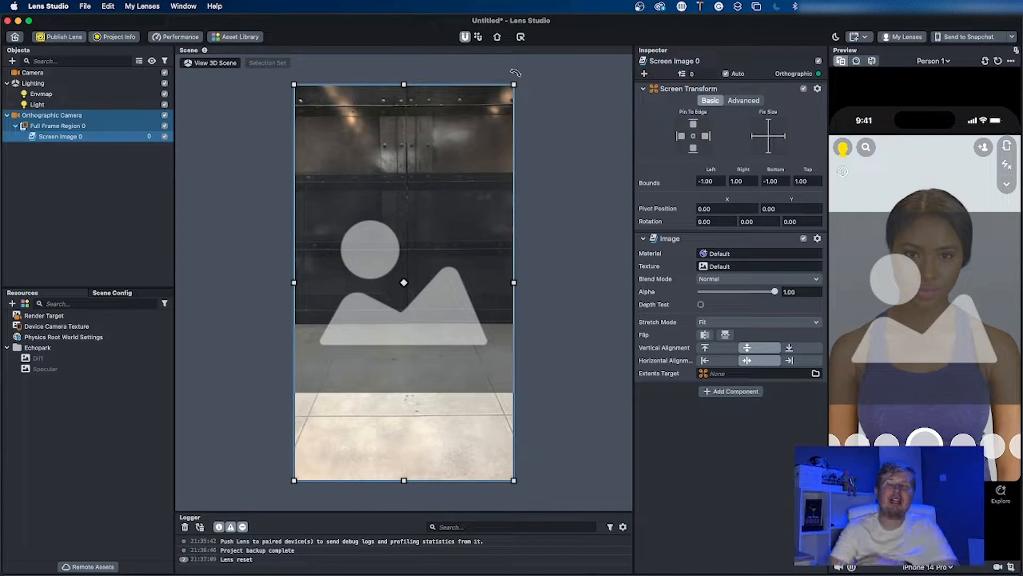
Step: Rename the screen image object as Cam
left_click(530, 123)
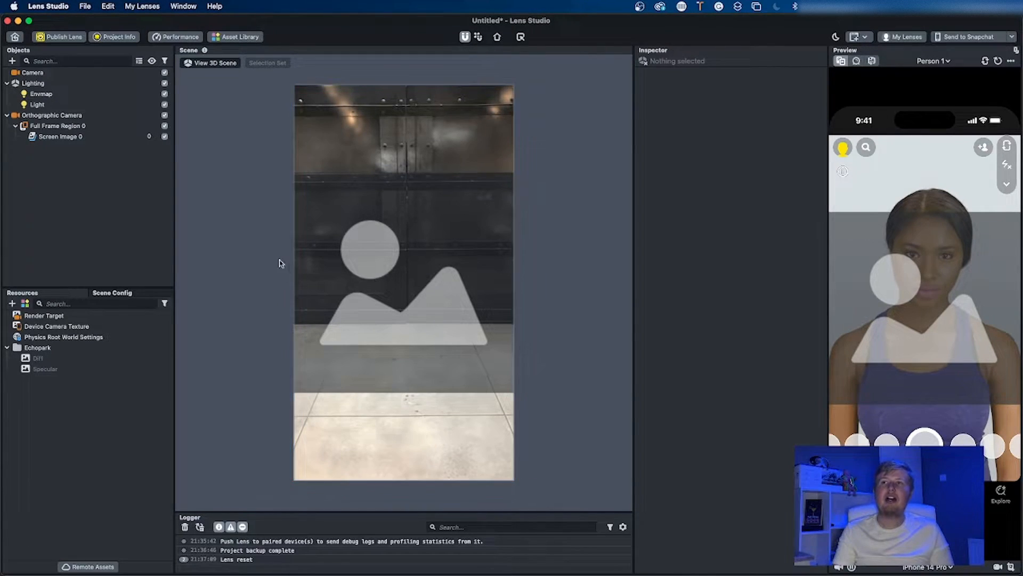
mouse_move(403, 266)
left_mouse_down()
mouse_move(501, 290)
mouse_move(513, 266)
mouse_move(411, 267)
left_mouse_up()
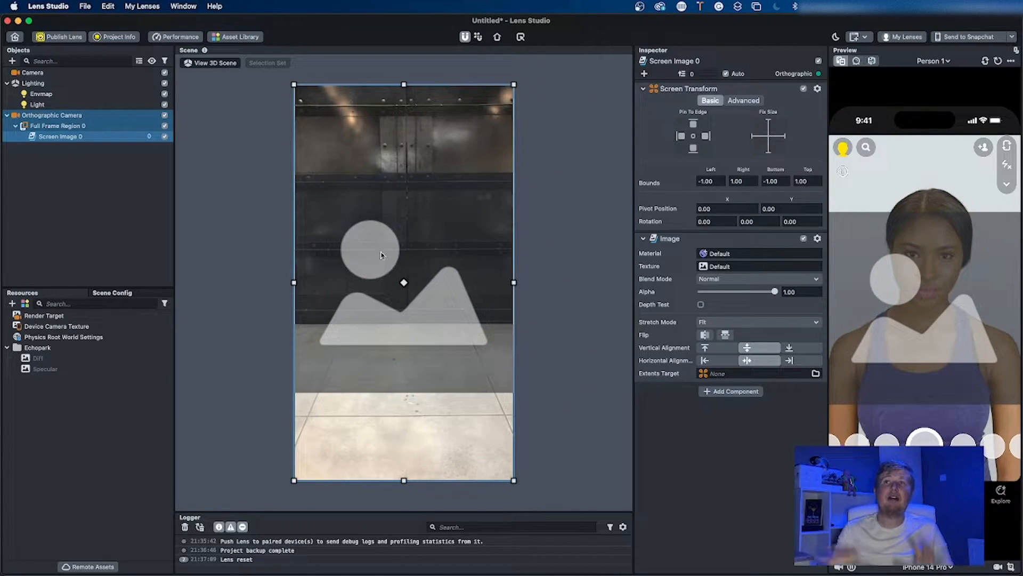
double_click(49, 137)
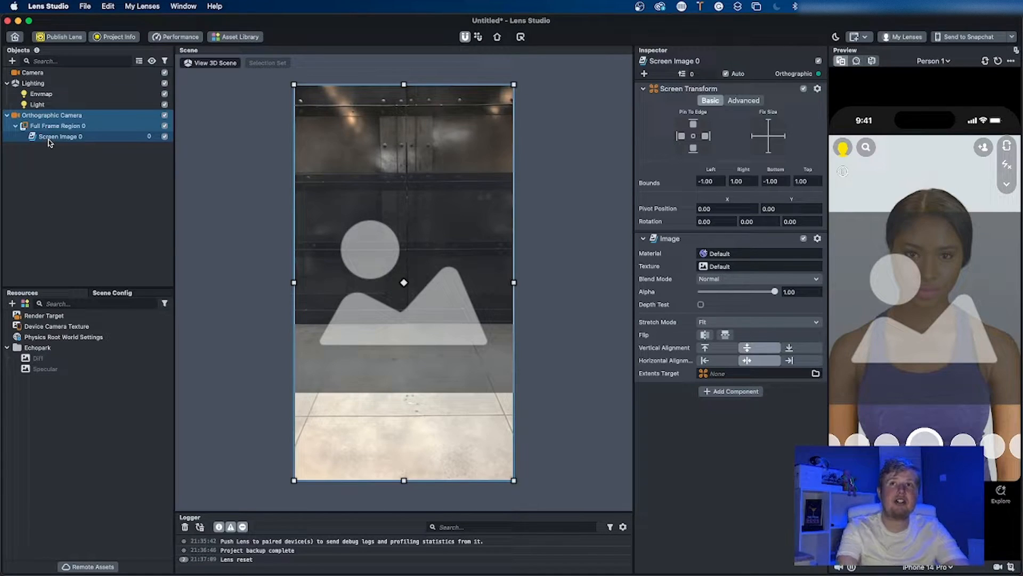
type("a")
key("BackSpace")
type("Cam")
key("Return")
left_click(66, 180)
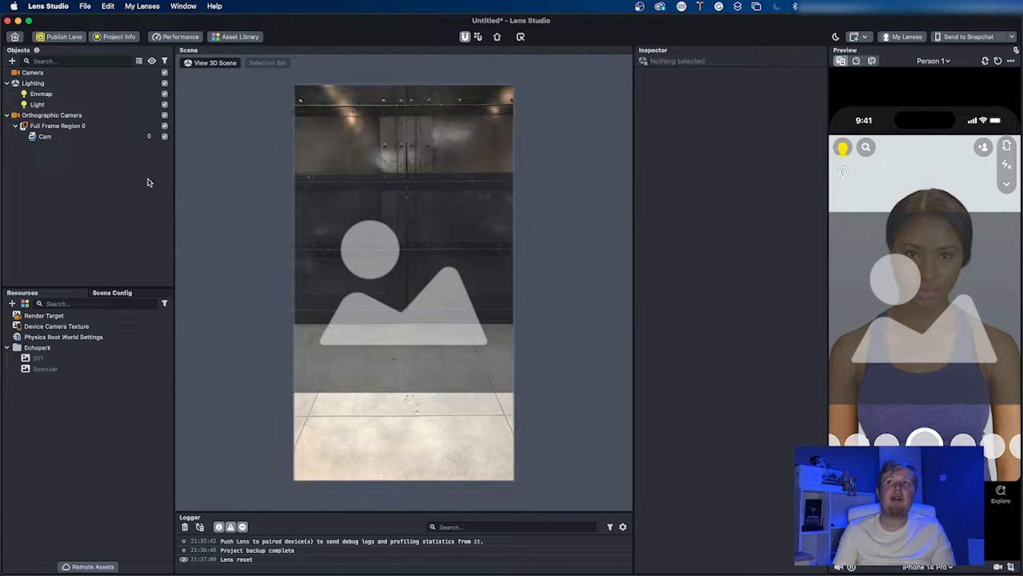
Step: Assign Device Camera Texture as the texture of the Cam image
left_click(51, 141)
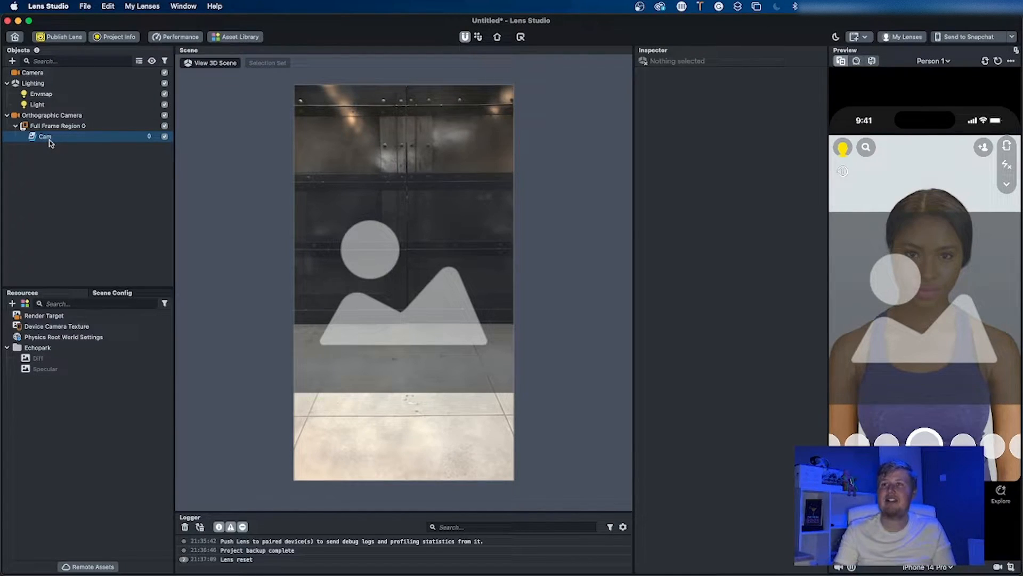
left_click(51, 140)
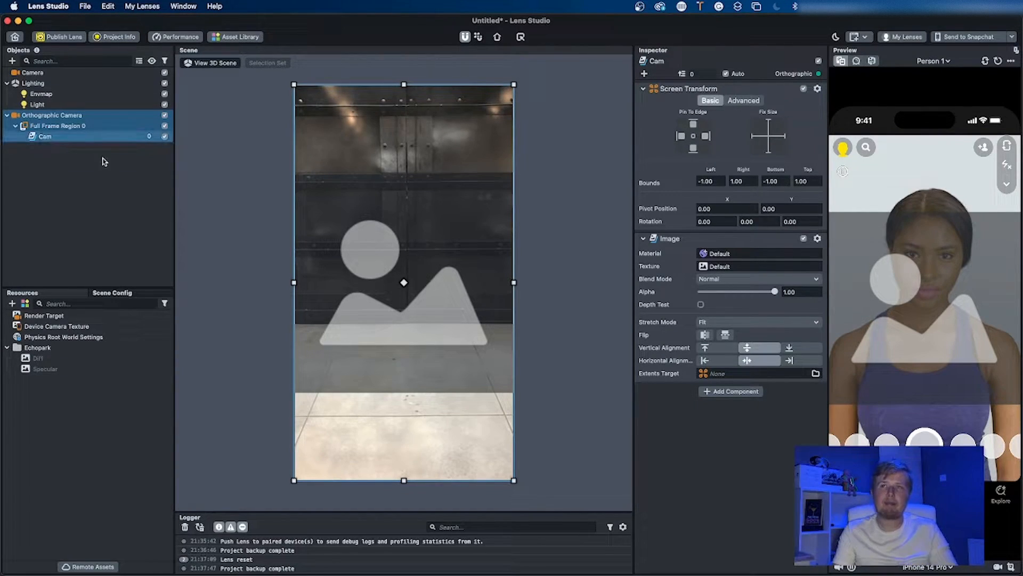
left_click(719, 266)
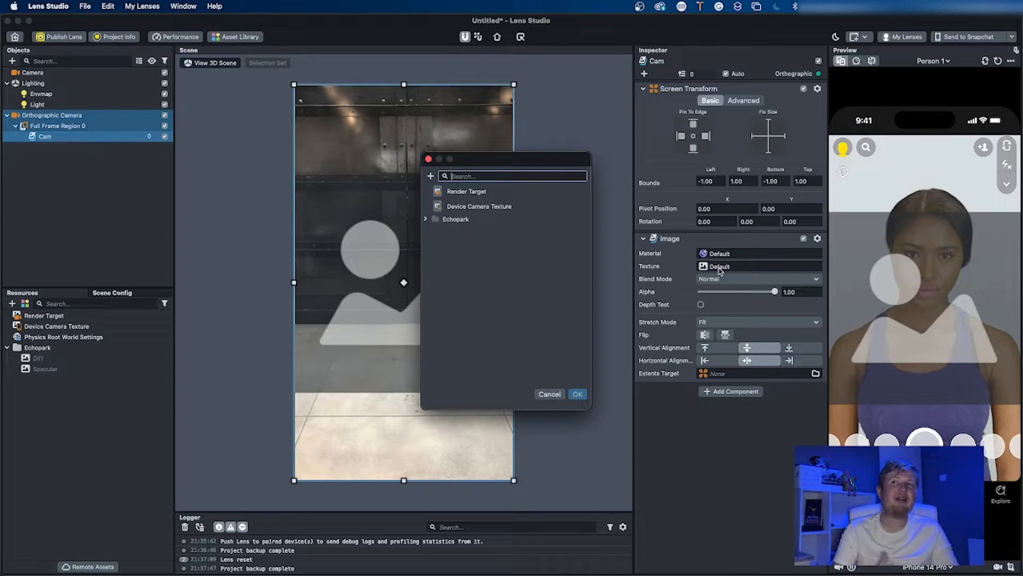
left_click(463, 193)
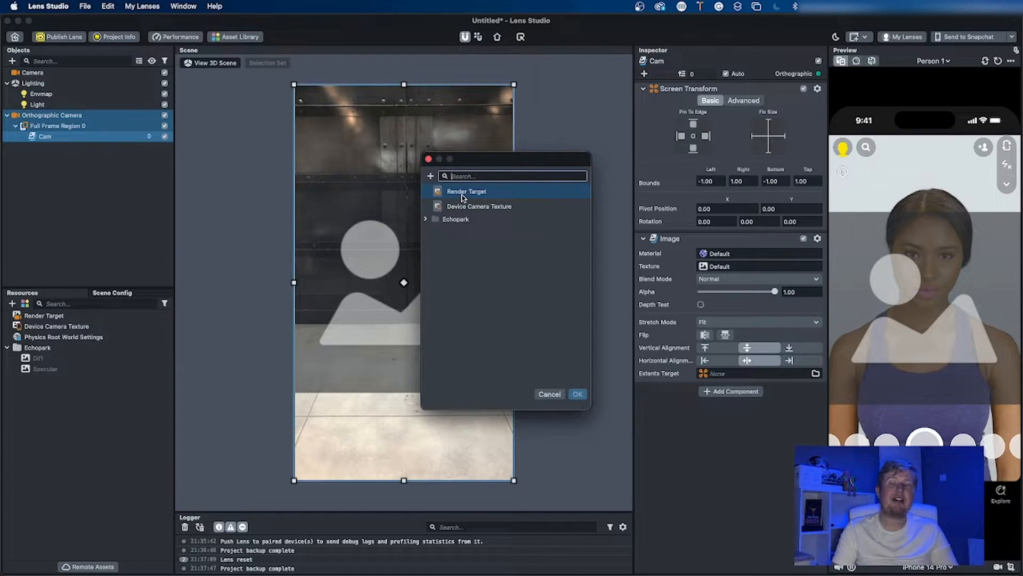
left_click(463, 203)
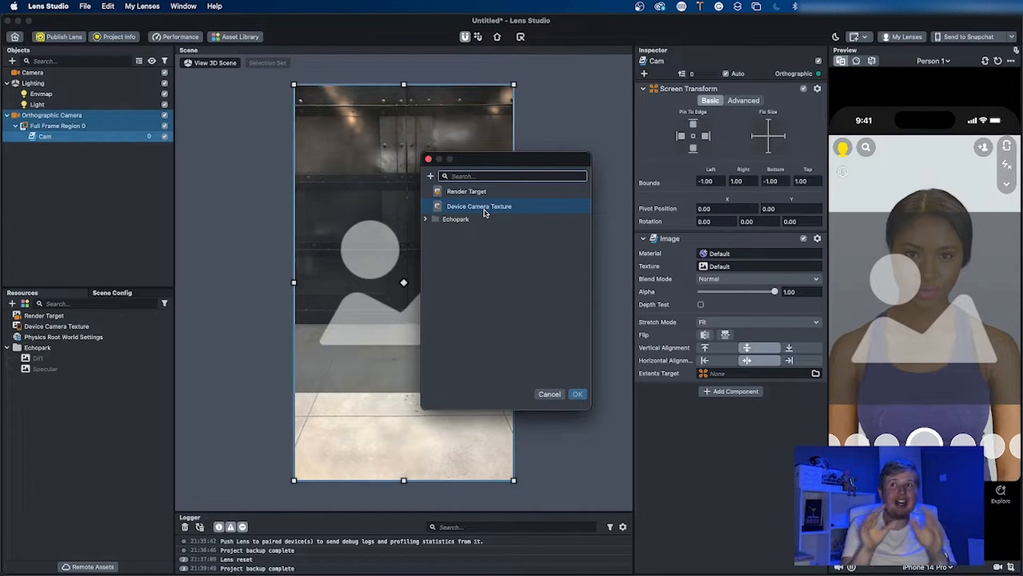
left_click(492, 191)
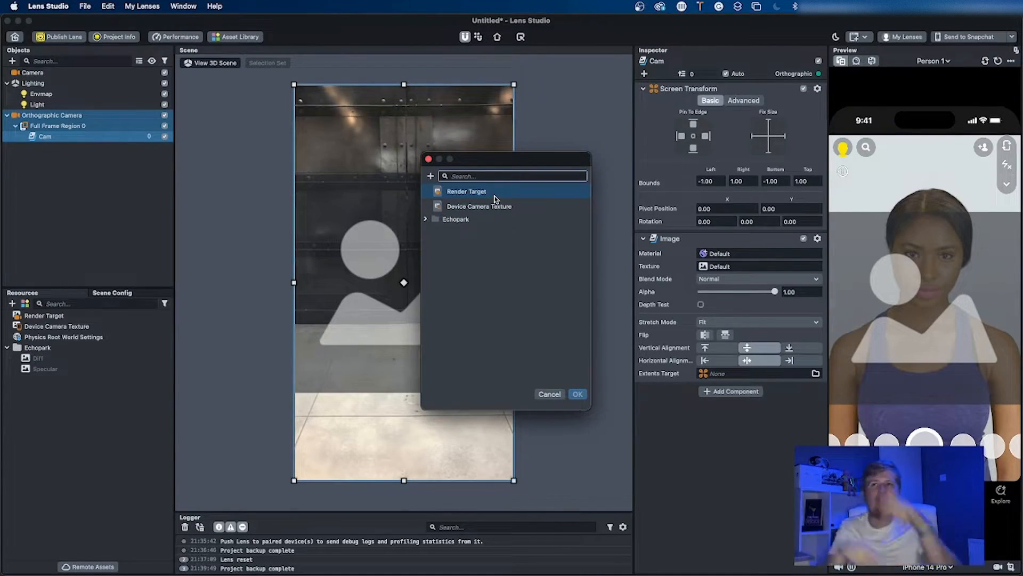
left_click(494, 209)
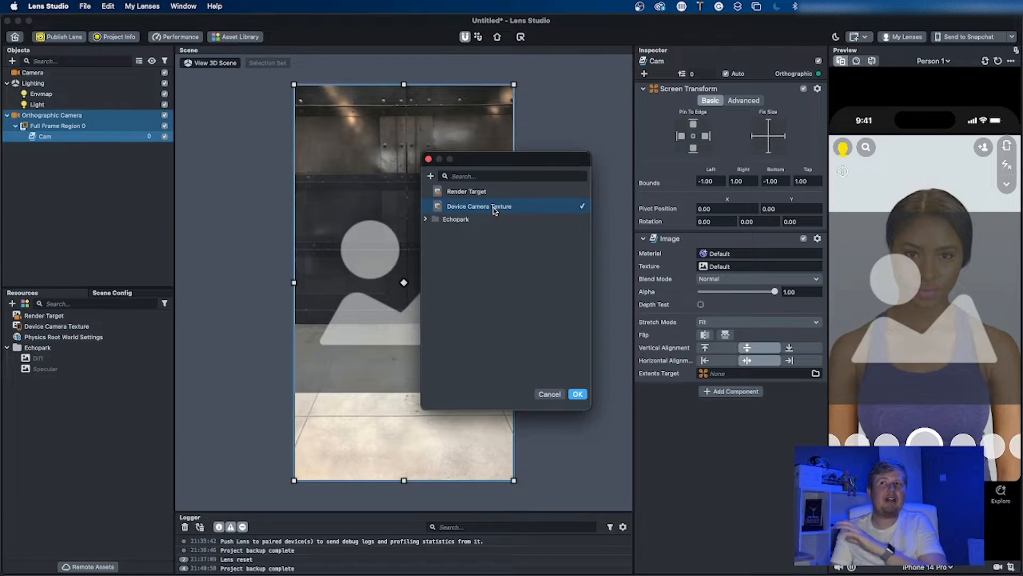
left_click(495, 208)
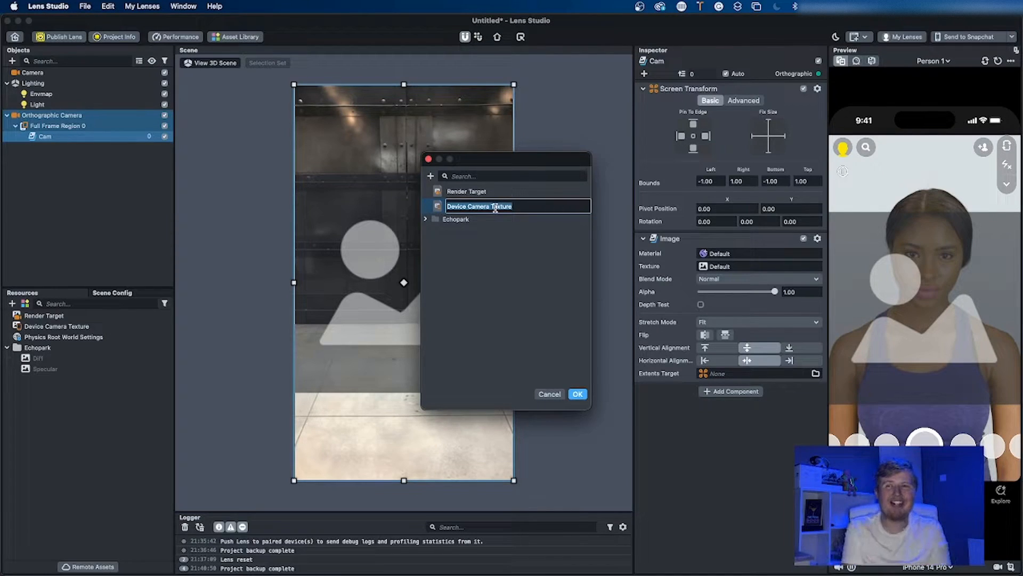
left_click(501, 226)
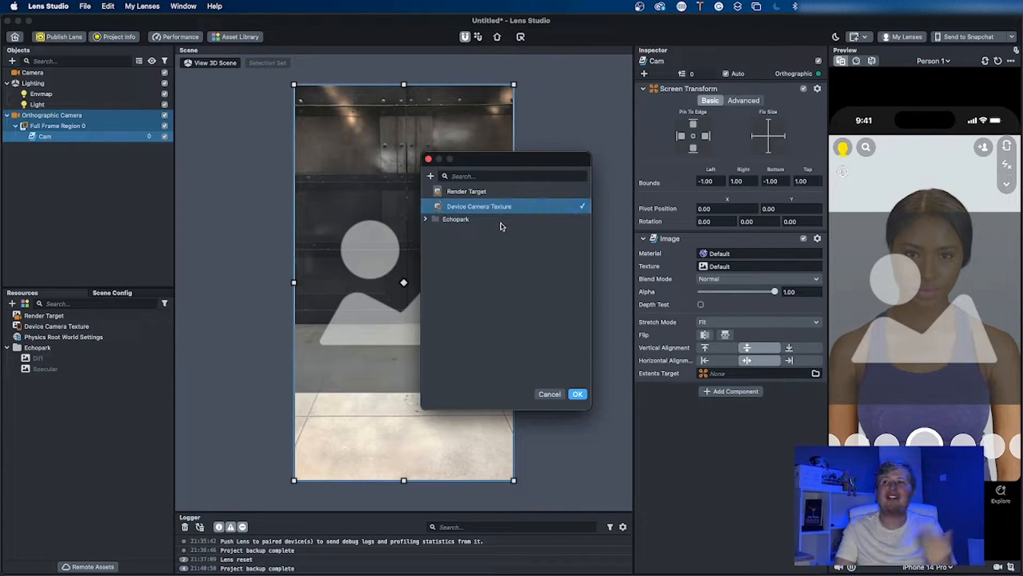
left_click(578, 393)
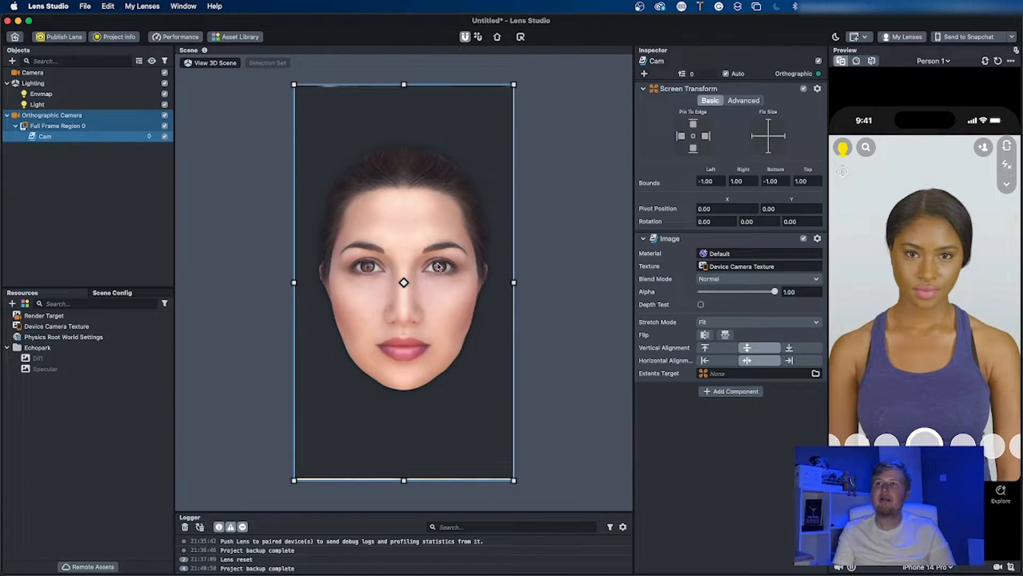
Step: Shift the Cam image sideways by half a frame to check the preview, and return it to the full frame
left_click_drag(363, 200, 500, 217)
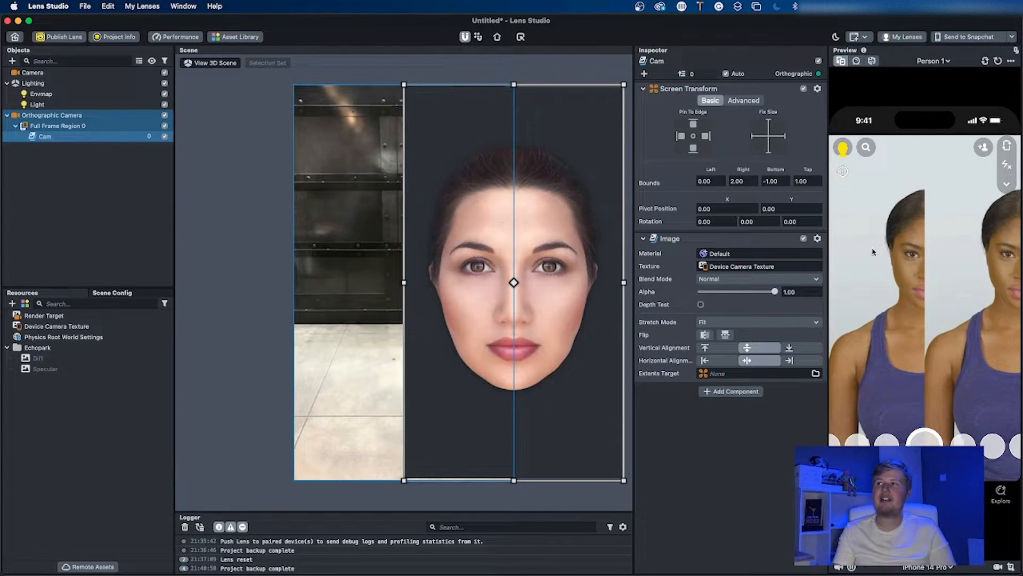
left_click_drag(586, 247, 477, 245)
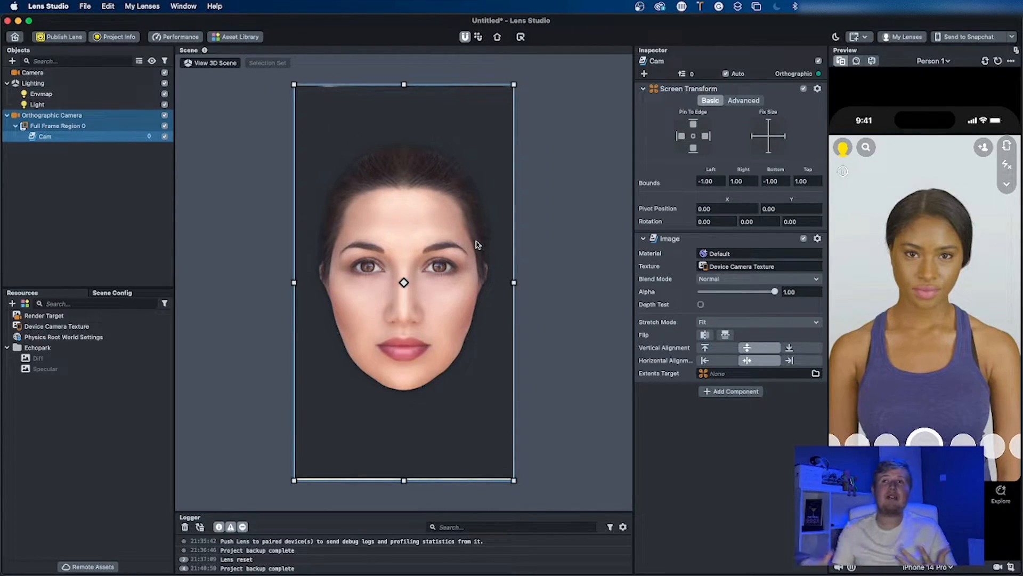
Step: Duplicate the Cam image twice within the Full Frame Region
left_click(12, 193)
left_click(56, 138)
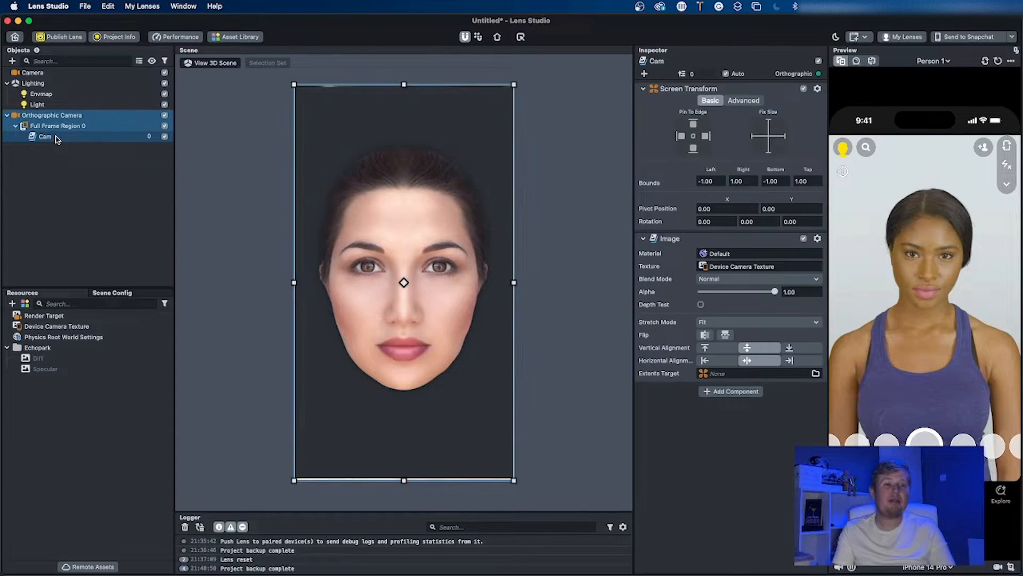
right_click(58, 141)
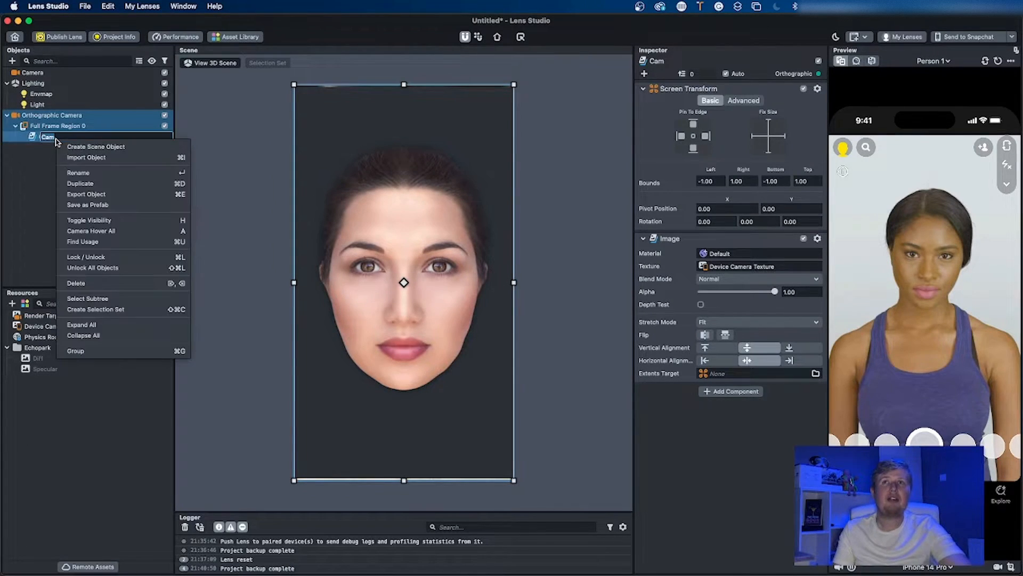
left_click(45, 170)
left_click(47, 162)
left_click(48, 137)
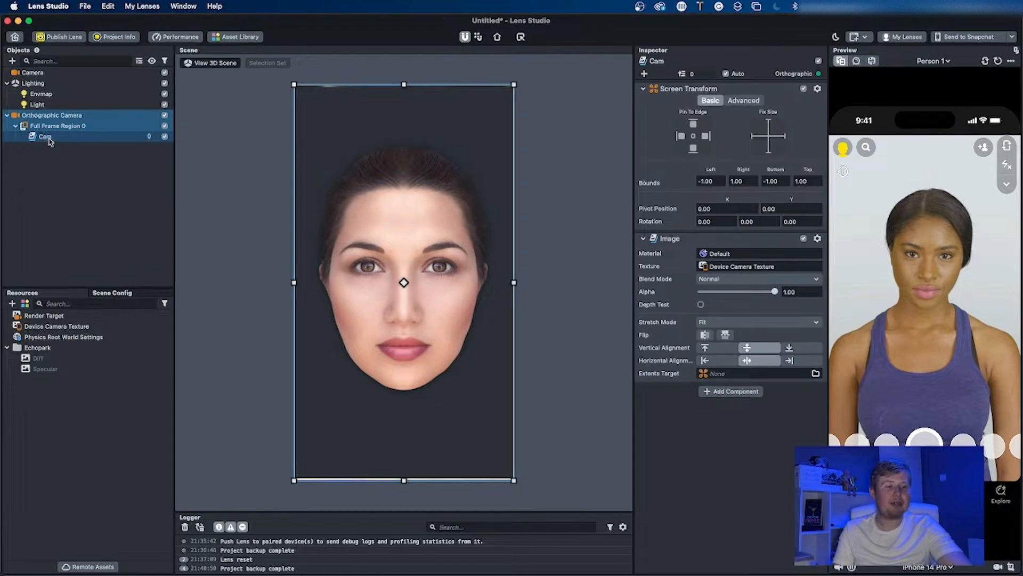
key("super+d")
key("super+d")
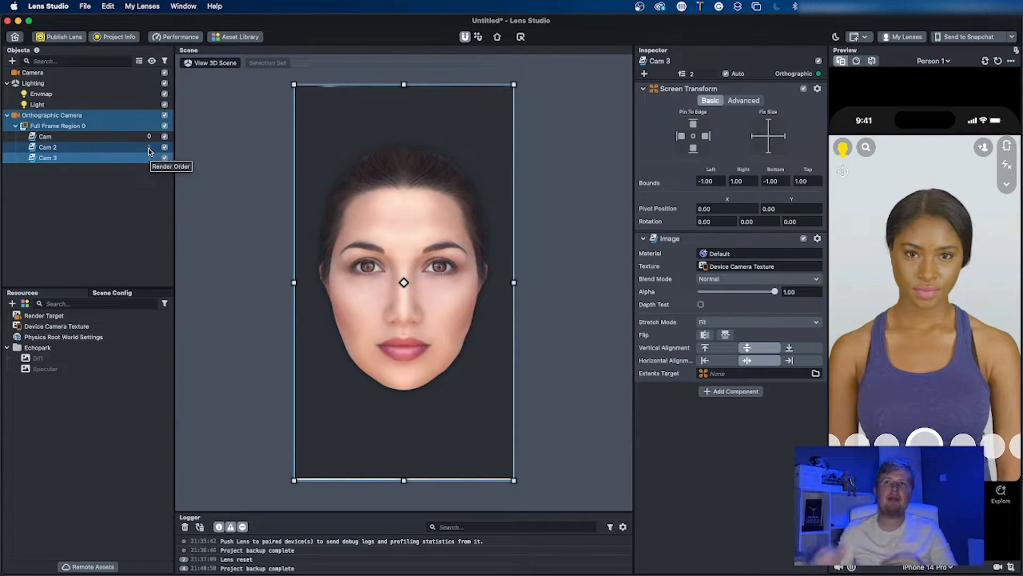
Step: Move the Cam 3 image sideways within the frame to a left bound of about -0.38 and a right bound of about 1.62
left_click(112, 156)
mouse_move(62, 164)
left_mouse_down()
mouse_move(54, 152)
mouse_move(57, 160)
left_mouse_up()
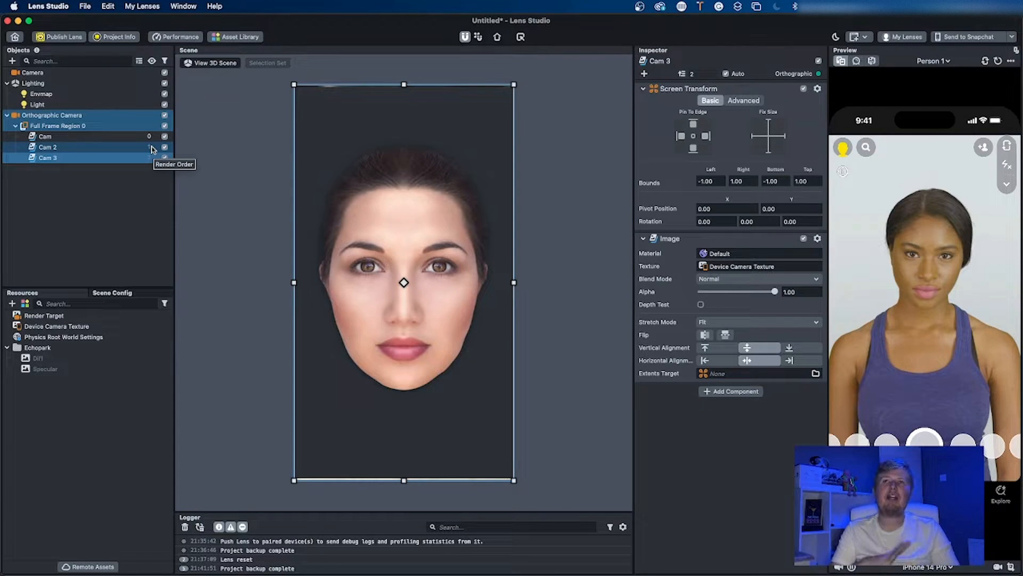
left_click_drag(384, 217, 451, 236)
Step: Shrink Cam into the frame's upper-left area and Cam 2 into the lower-left area, with Cam 2's right bound about 0.15 and top bound about -0.16
left_click(349, 246)
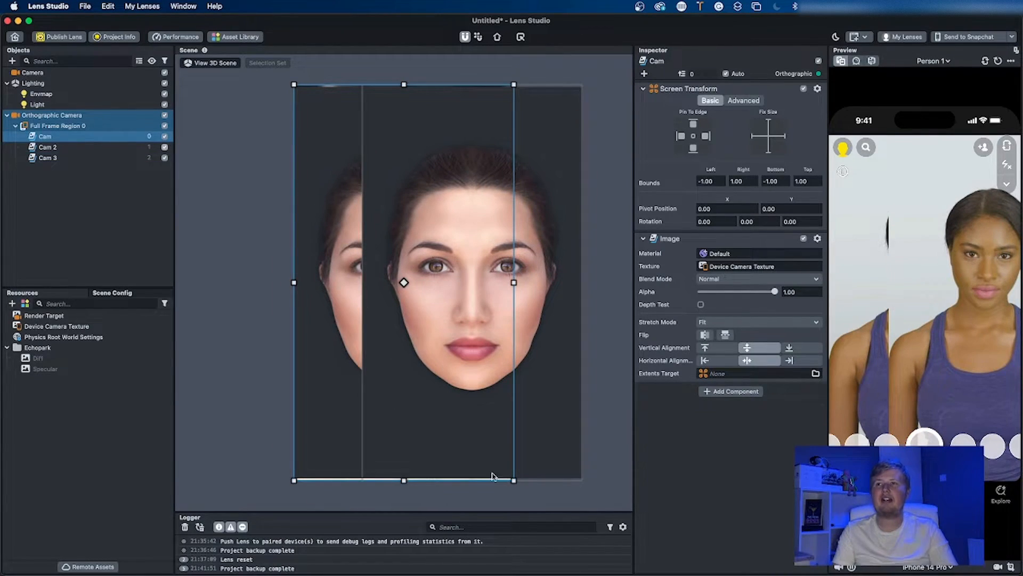
left_click_drag(514, 479, 421, 312)
left_click(342, 356)
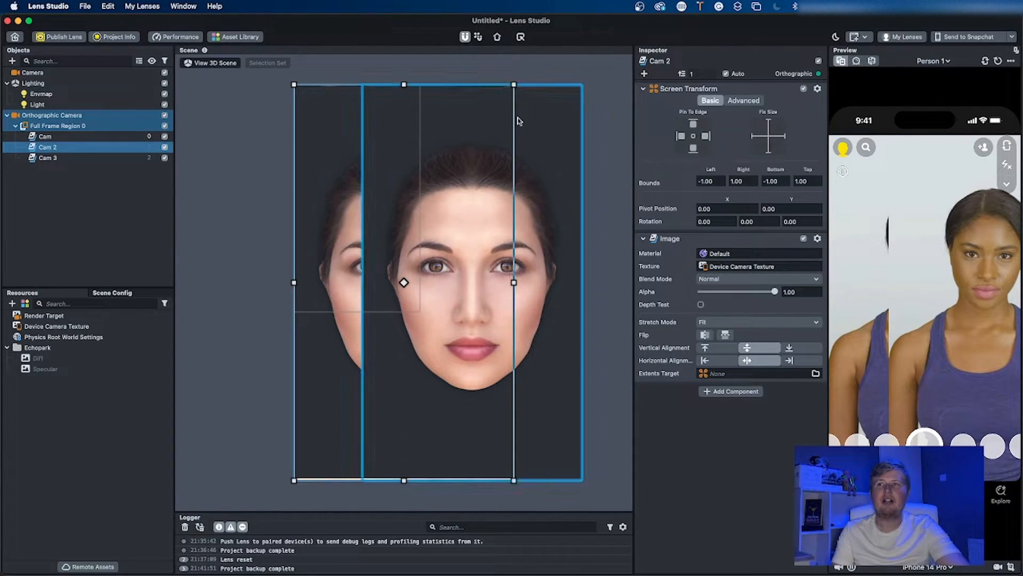
left_click_drag(515, 84, 391, 313)
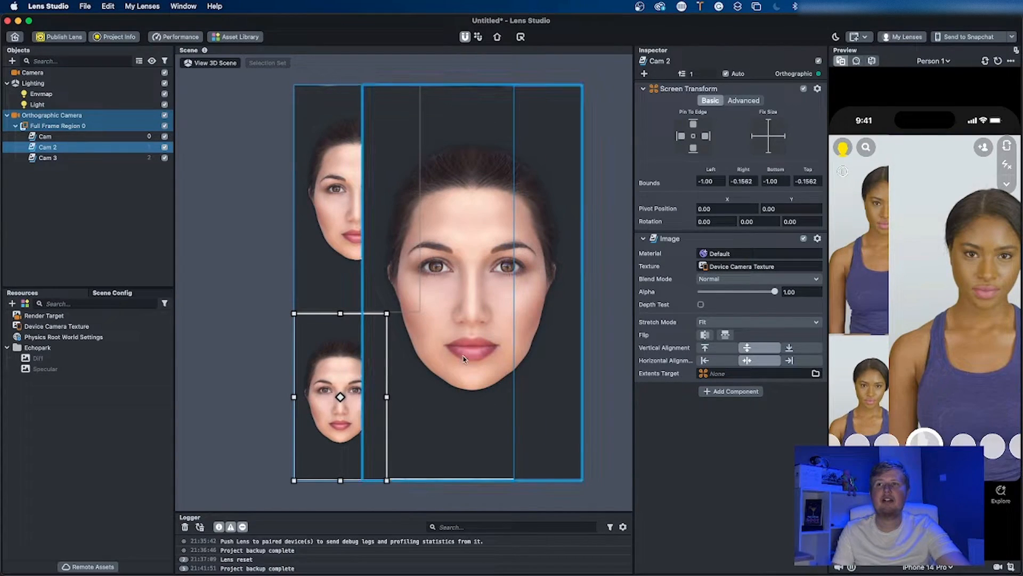
left_click_drag(388, 397, 421, 397)
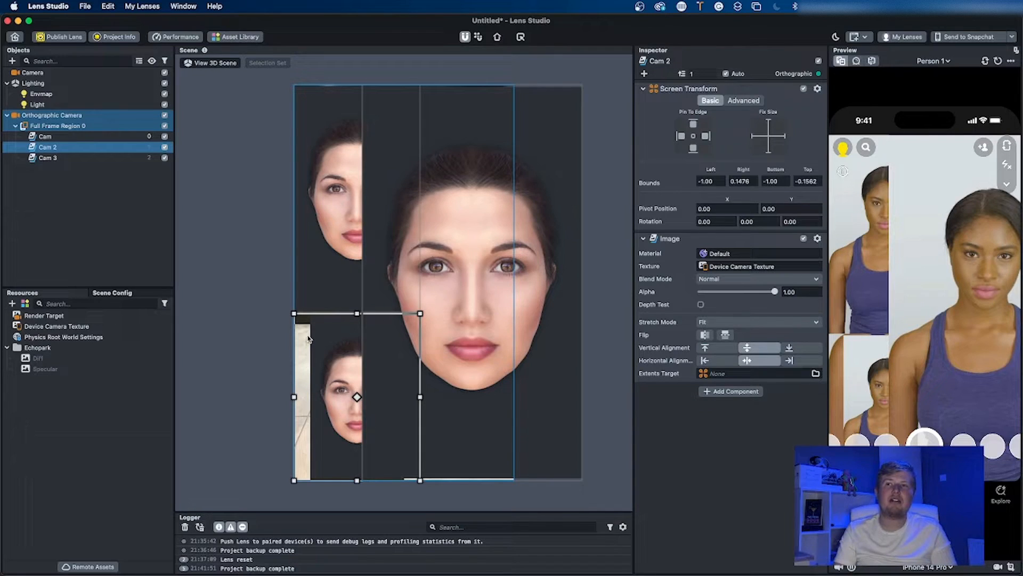
Step: Hide Cam and Cam 3, and try the Fit Width and Fit Height stretch modes on the Cam 2 image
left_click(164, 137)
left_click(164, 157)
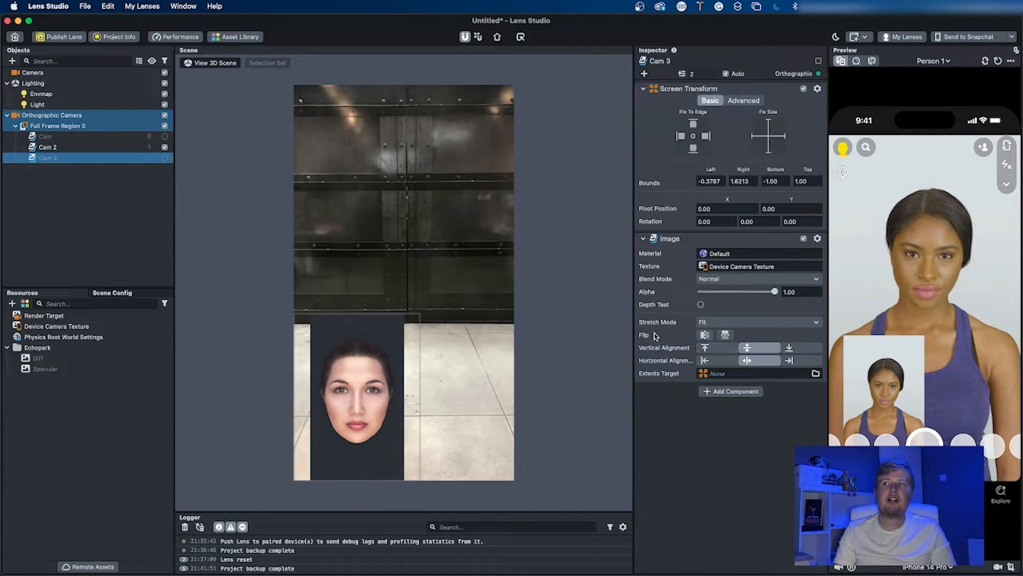
left_click(376, 366)
left_click(797, 322)
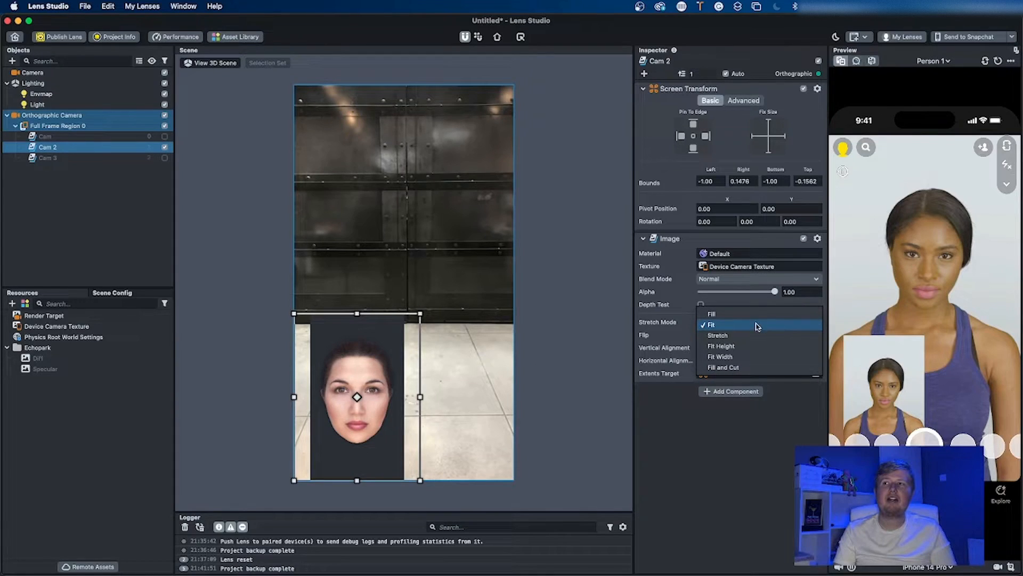
left_click(734, 358)
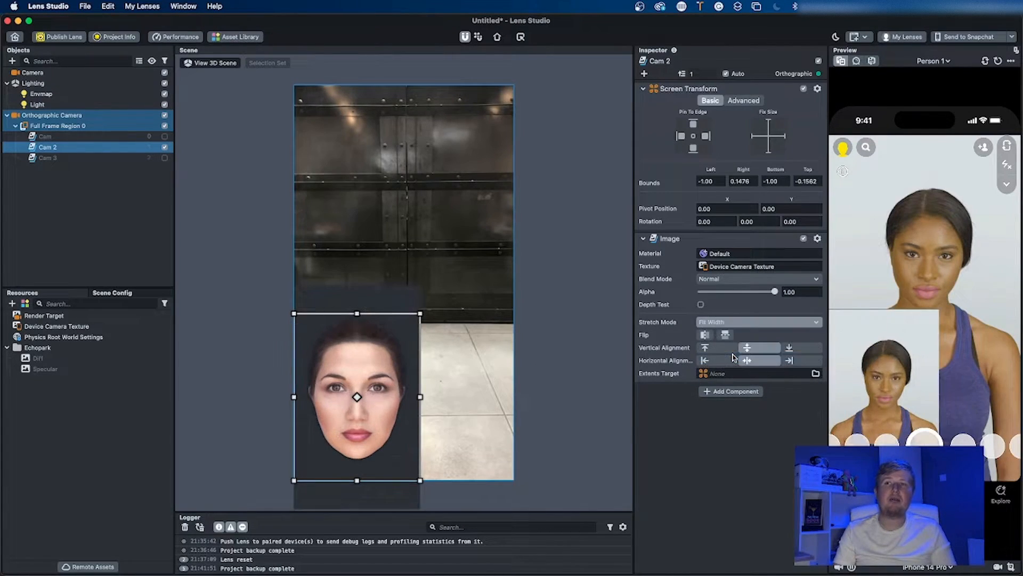
left_click(741, 322)
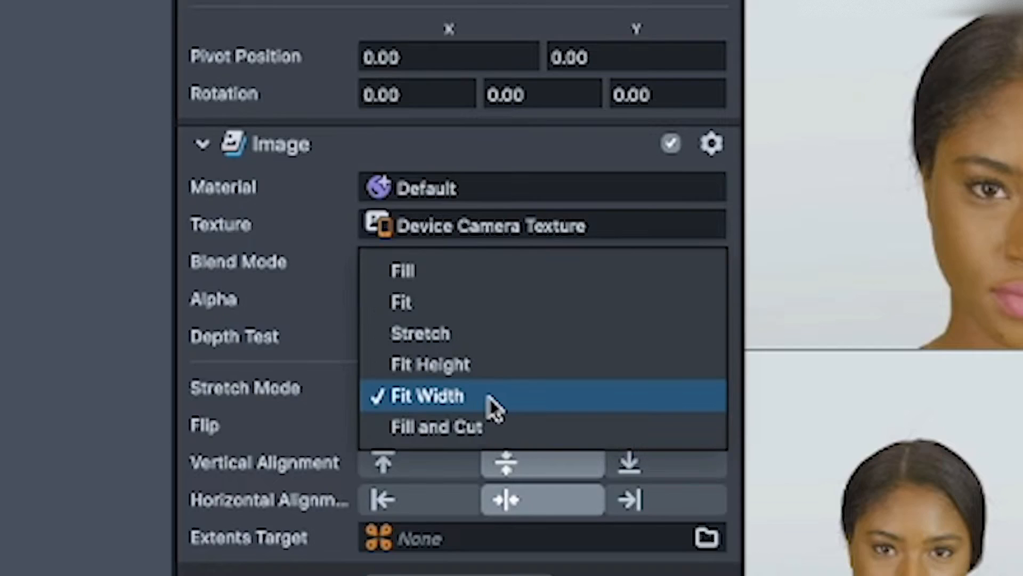
left_click(736, 315)
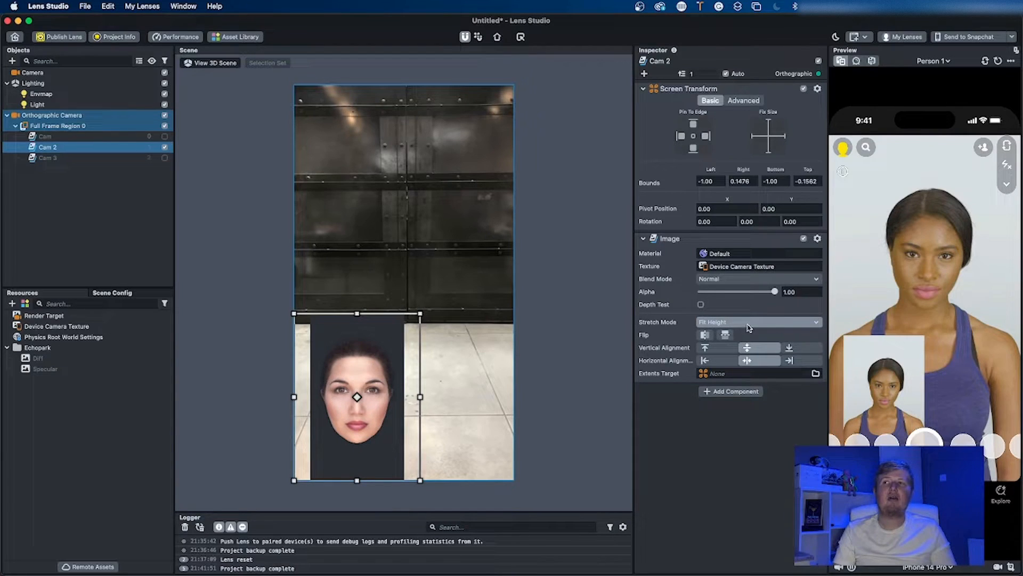
Step: Set Cam 2's stretch mode to Fill and show Cam and Cam 3 again
left_click(749, 326)
left_click(745, 296)
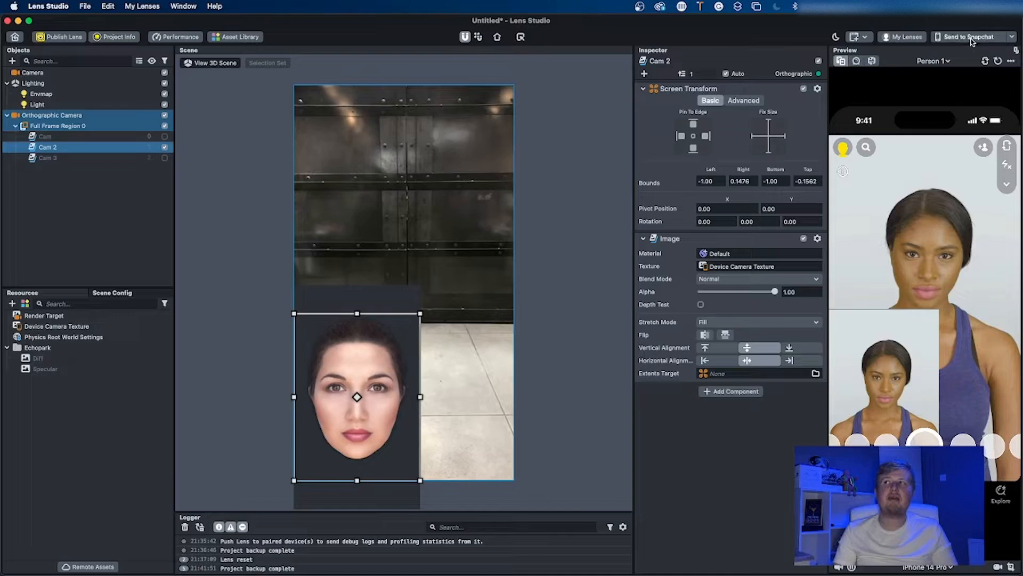
left_click(165, 136)
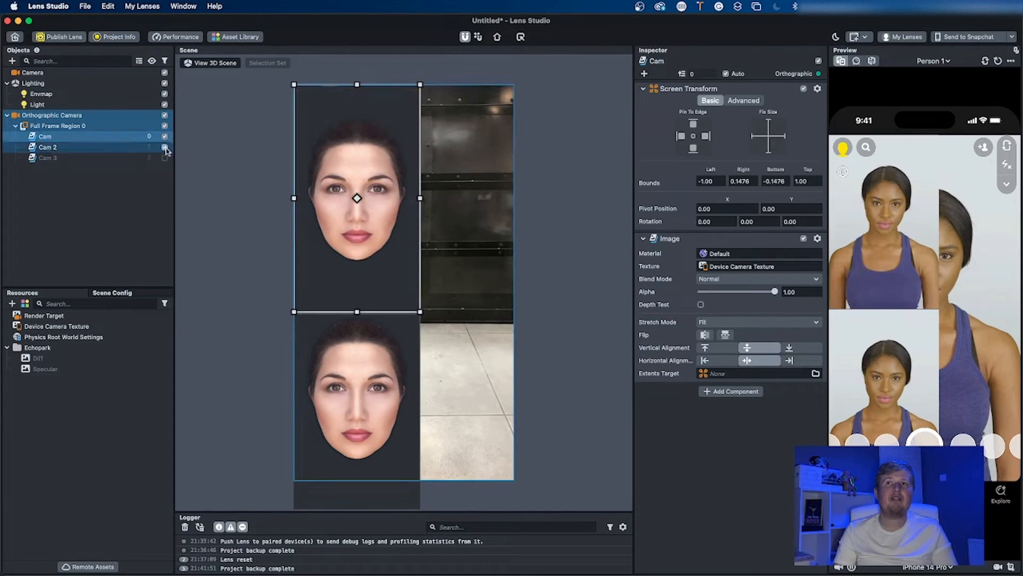
left_click(165, 159)
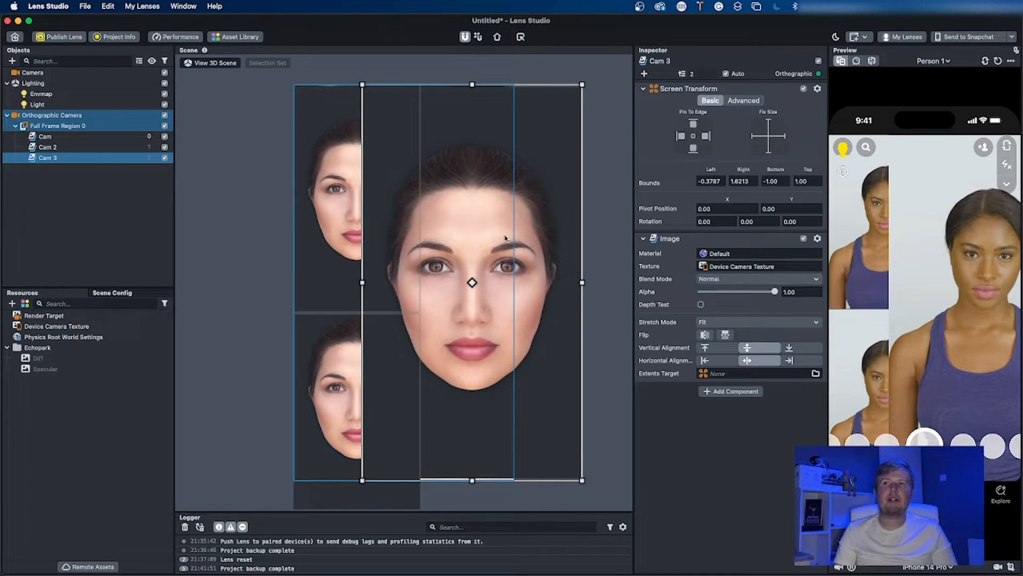
Step: Turn off automatic render order for Cam, Cam 2 and Cam 3
left_click(155, 137)
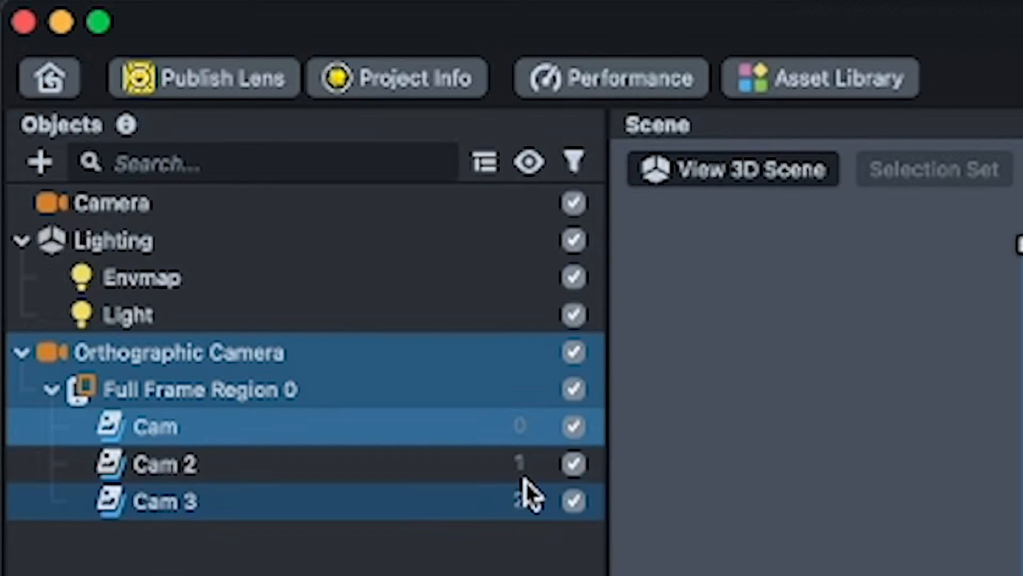
left_click(526, 430)
left_click(663, 425)
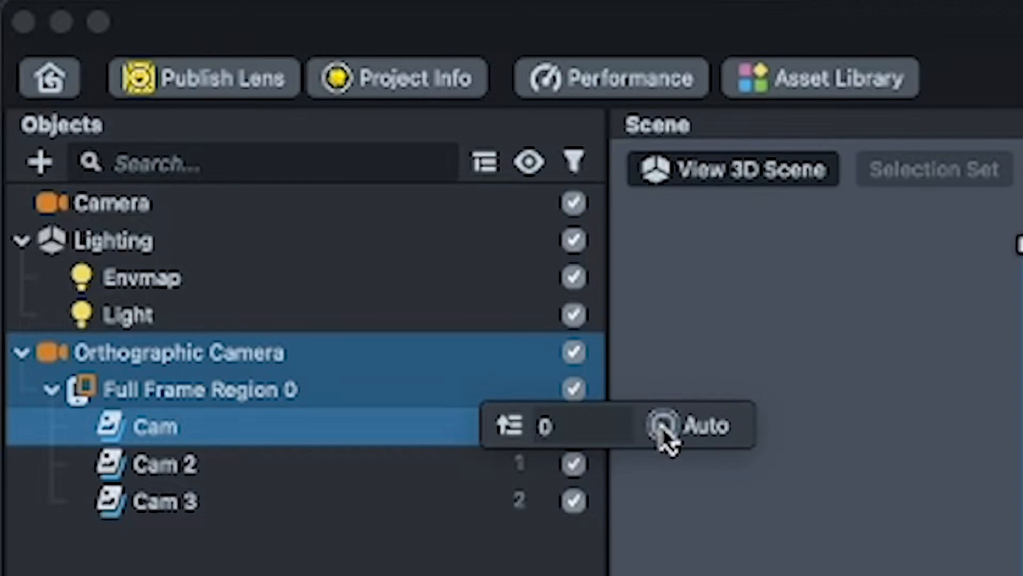
left_click(525, 465)
left_click(663, 466)
left_click(522, 501)
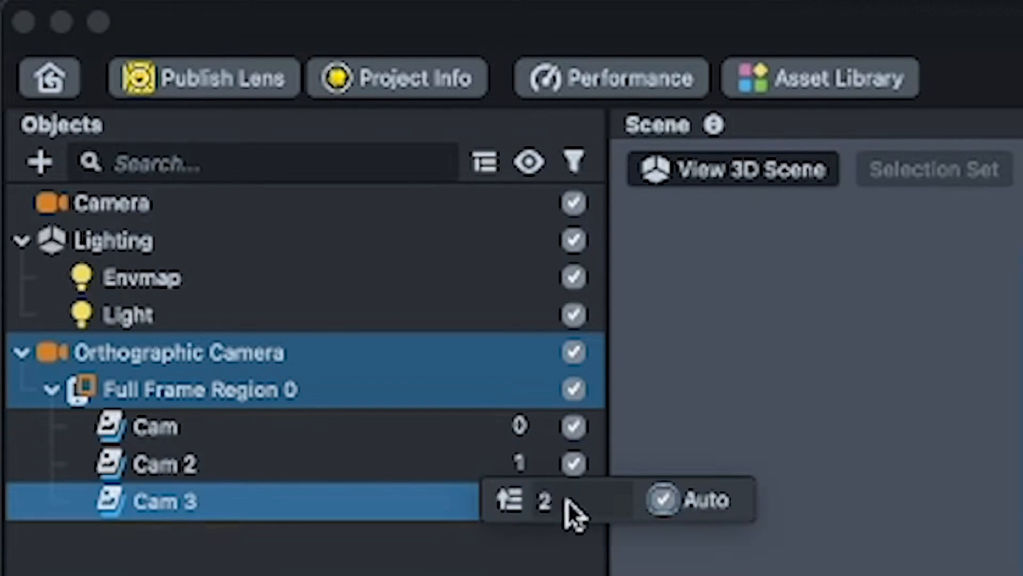
left_click(662, 500)
Step: Set Cam's render order to 3
left_click(520, 426)
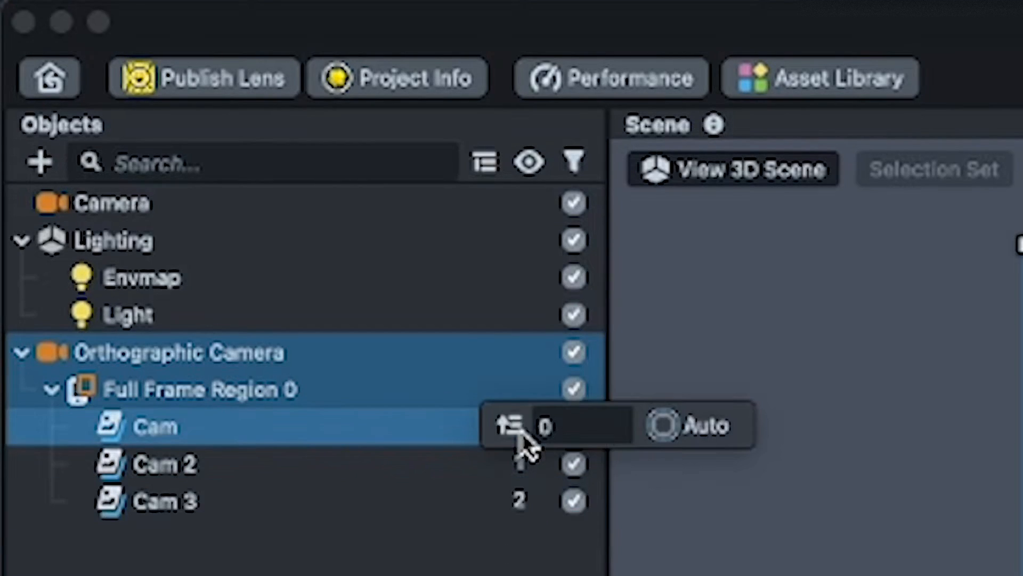
left_click(552, 426)
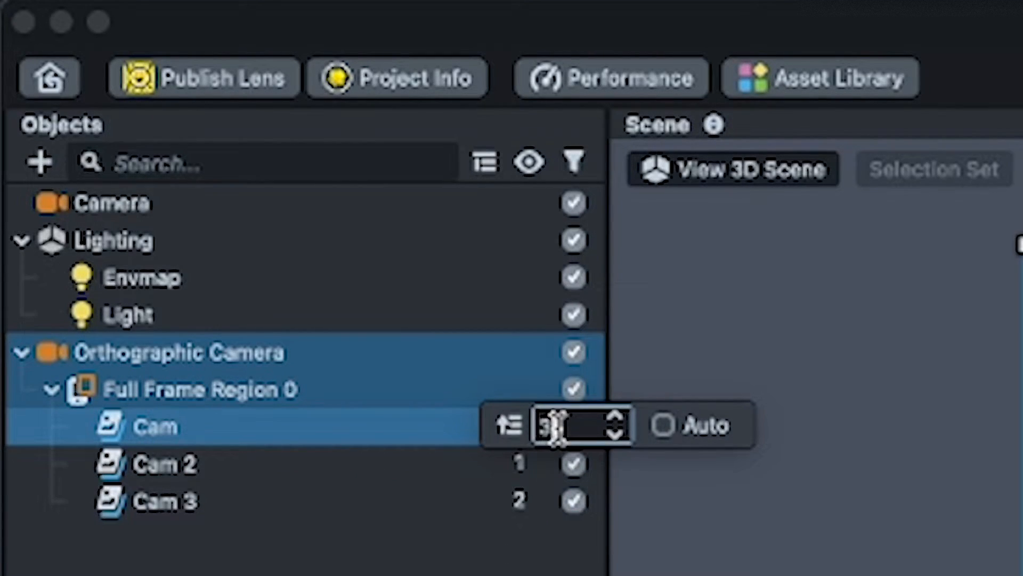
type("3")
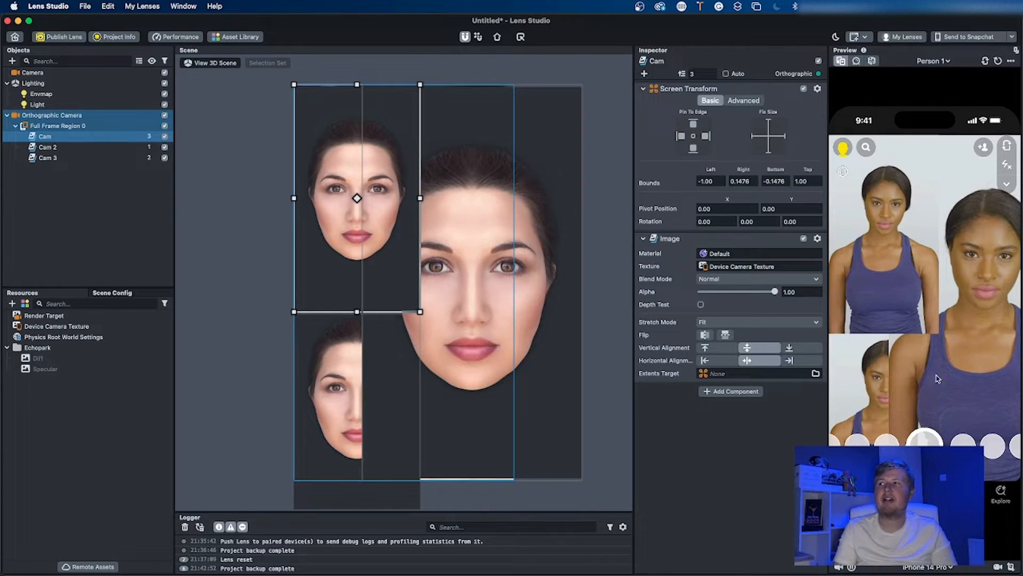
Step: Snap Cam 2's upper edge to Cam's lower edge at a top bound of -0.1476, and set Cam 2's render order to 4
left_click(74, 149)
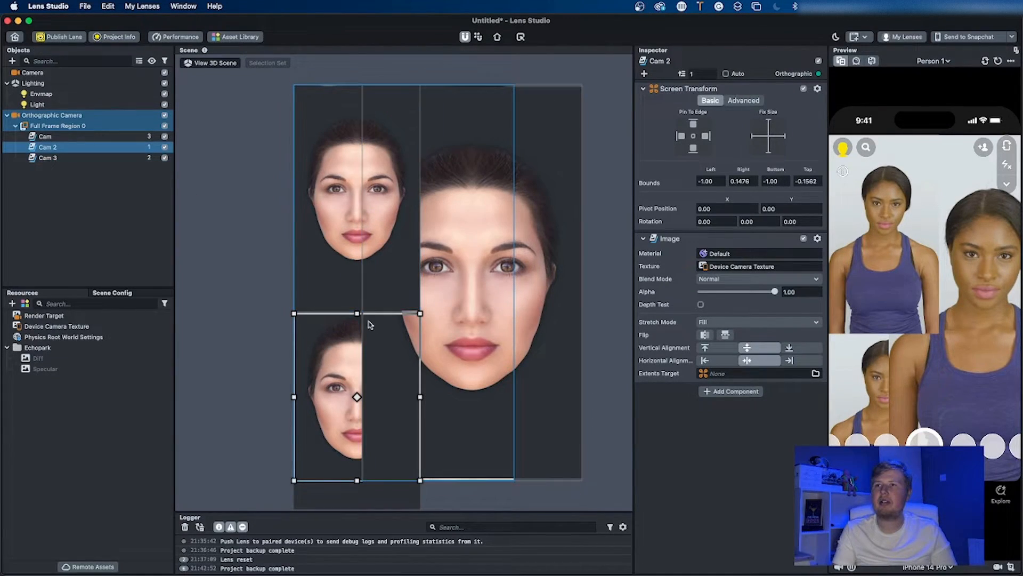
left_click_drag(359, 315, 359, 313)
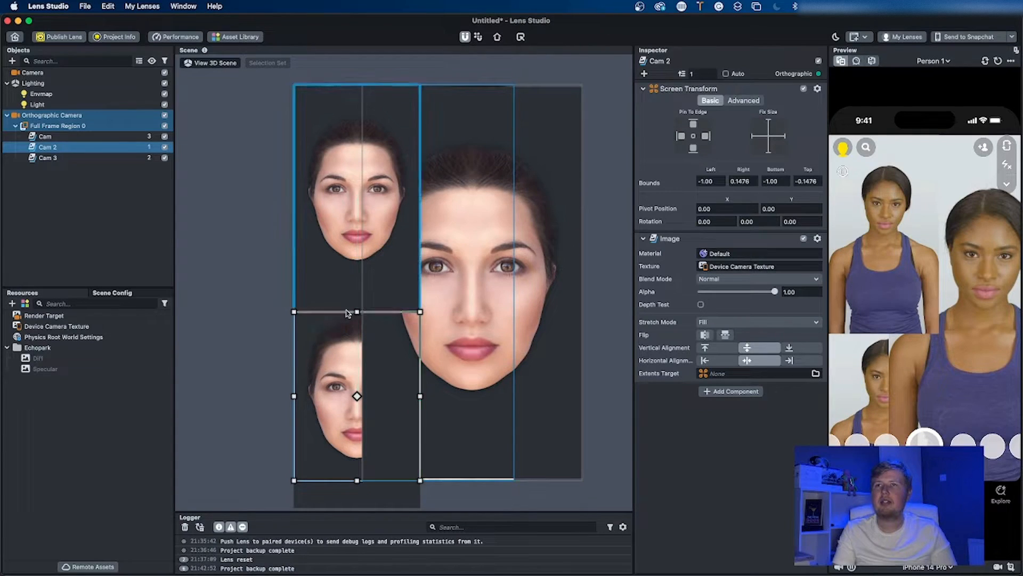
left_click(118, 203)
left_click(126, 148)
left_click(149, 148)
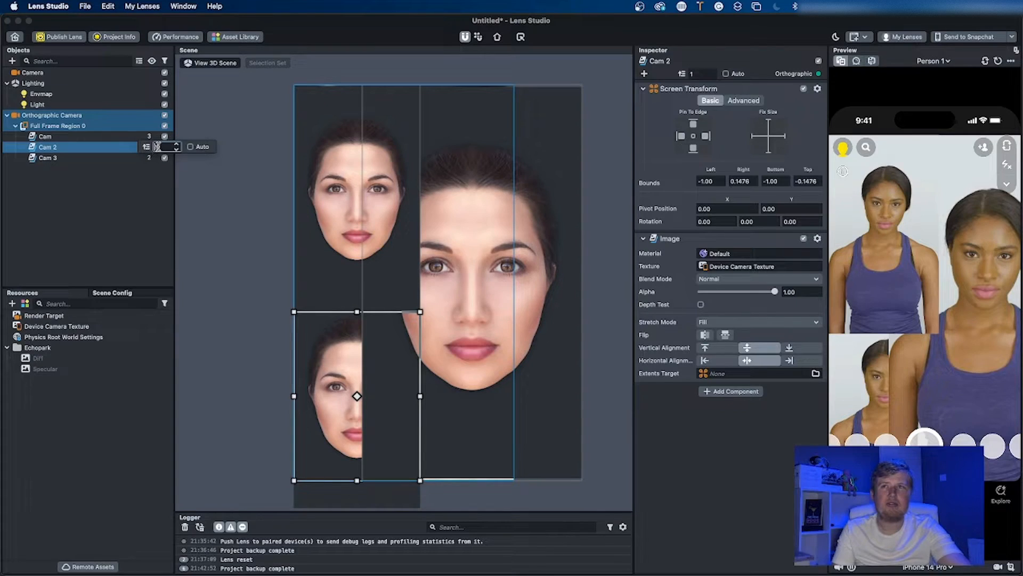
type("4")
key("Return")
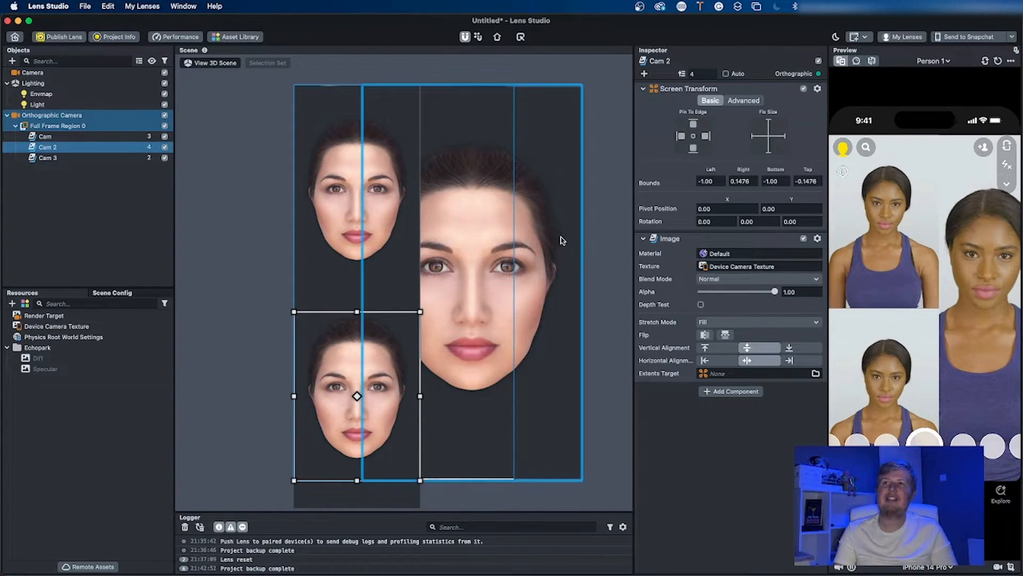
Step: Switch the preview footage to Open Mouth Person 2
left_click(934, 61)
left_click(894, 81)
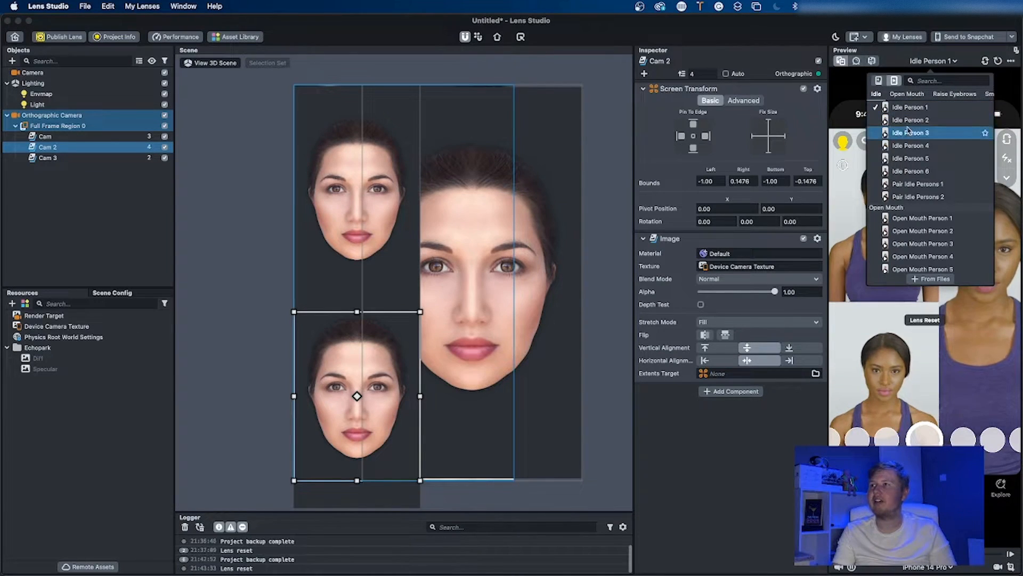
left_click(929, 232)
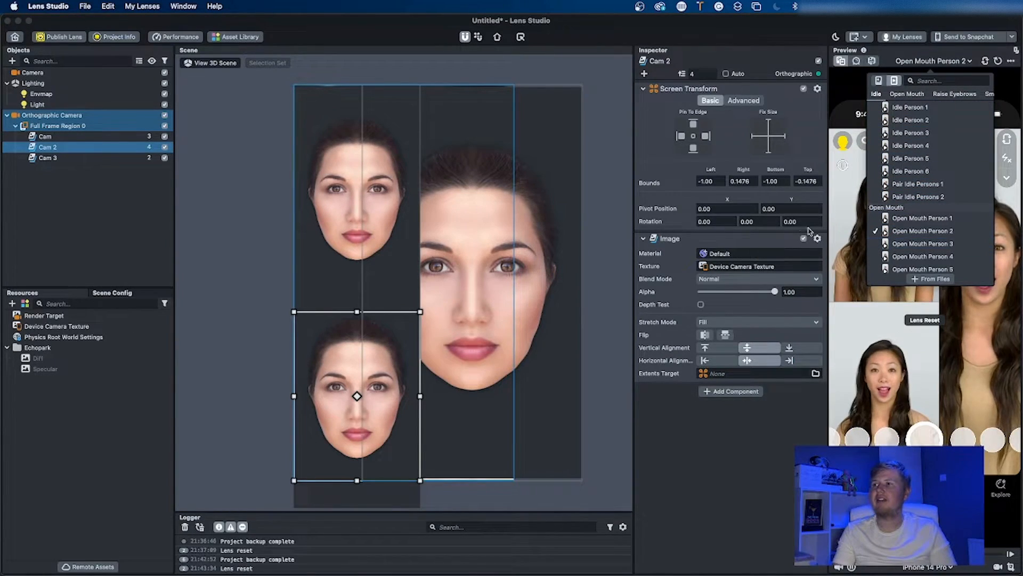
left_click(852, 92)
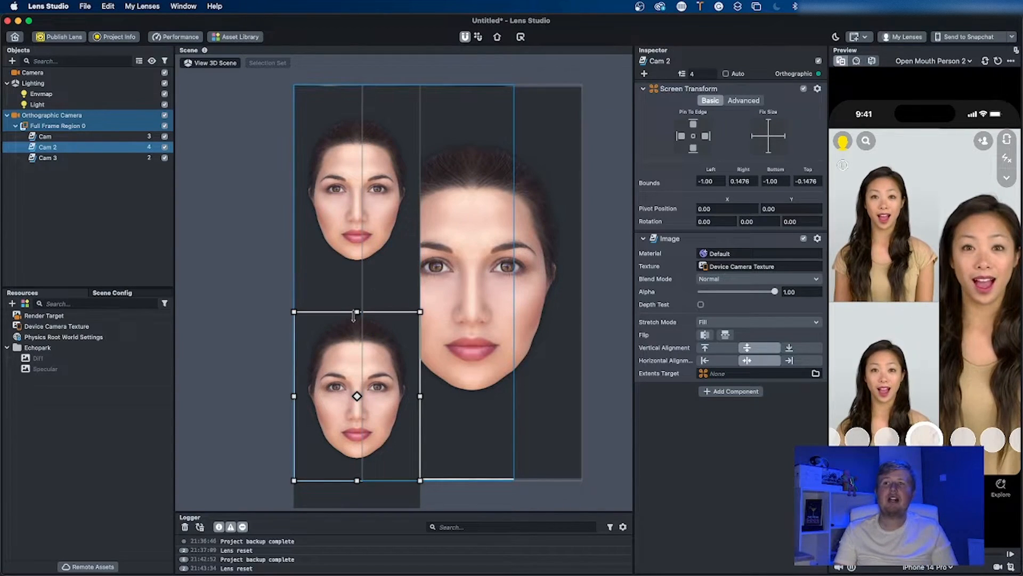
Step: Move Cam 2 lower in the frame and enlarge Cam to bounds of about -1.33 left, 0.24 right, -0.35 bottom and 1.00 top
left_click_drag(358, 313, 380, 421)
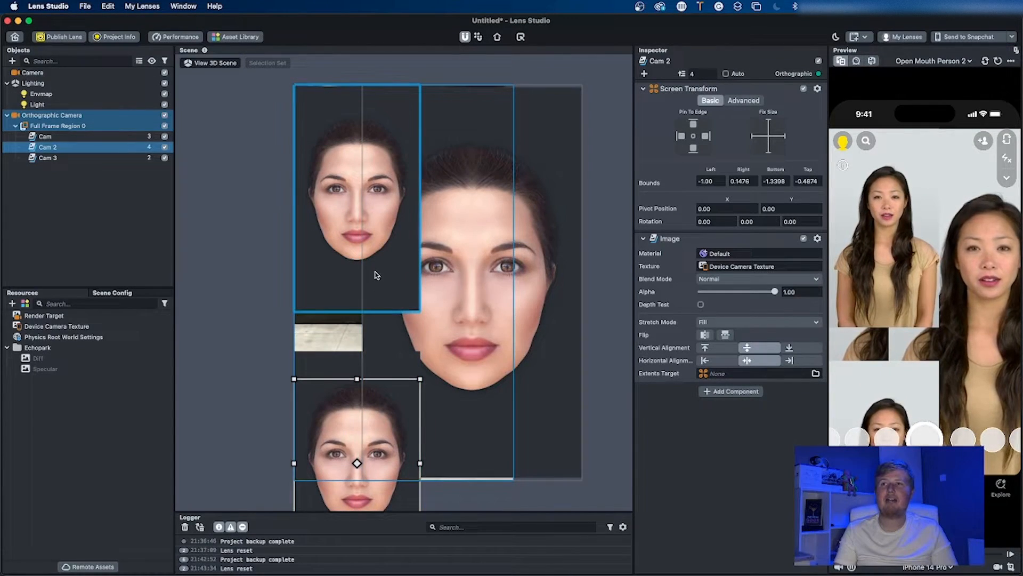
left_click(366, 243)
left_click_drag(366, 243, 367, 273)
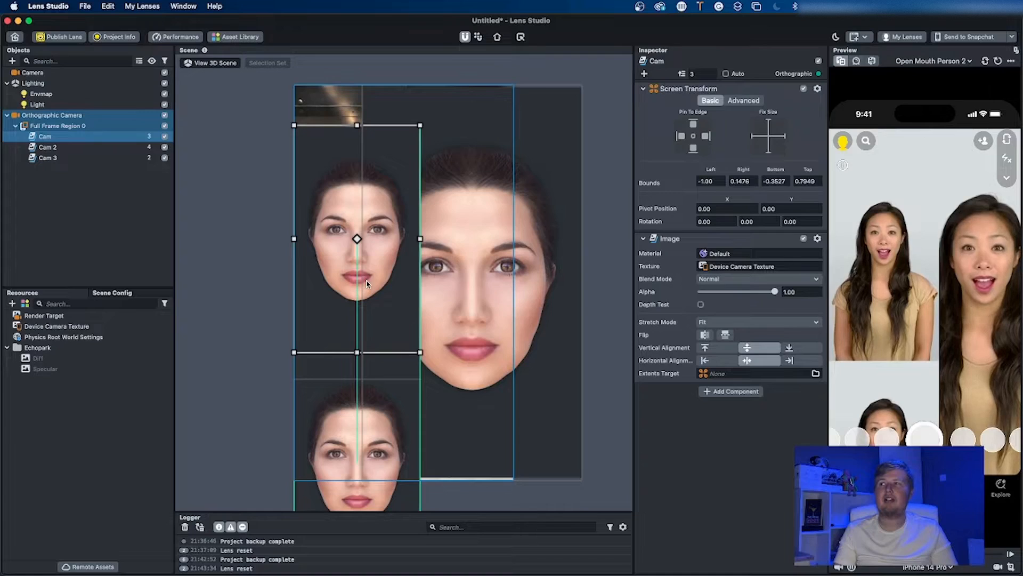
left_click_drag(357, 127, 356, 85)
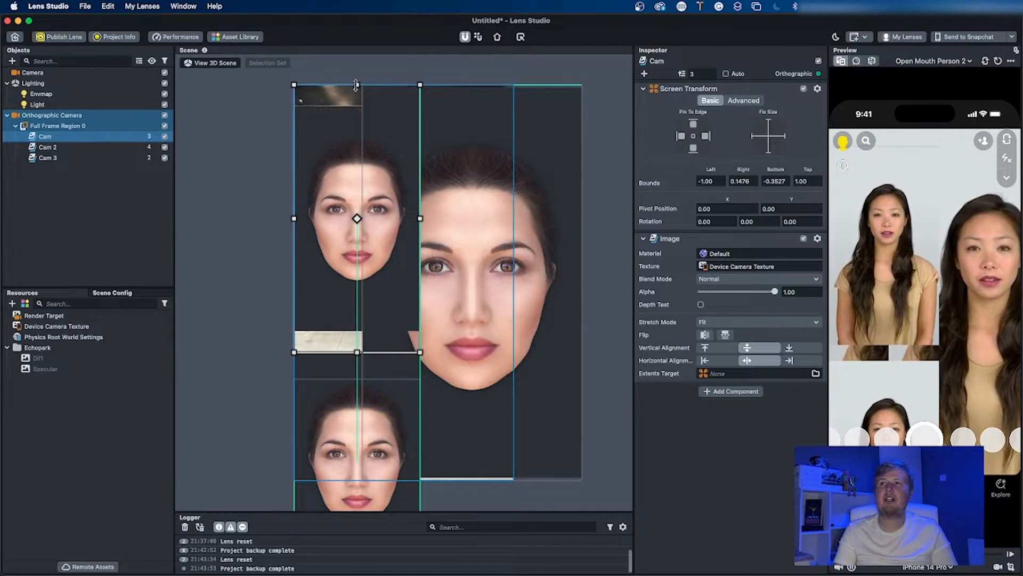
left_click_drag(294, 223, 248, 224)
left_click_drag(366, 241, 375, 240)
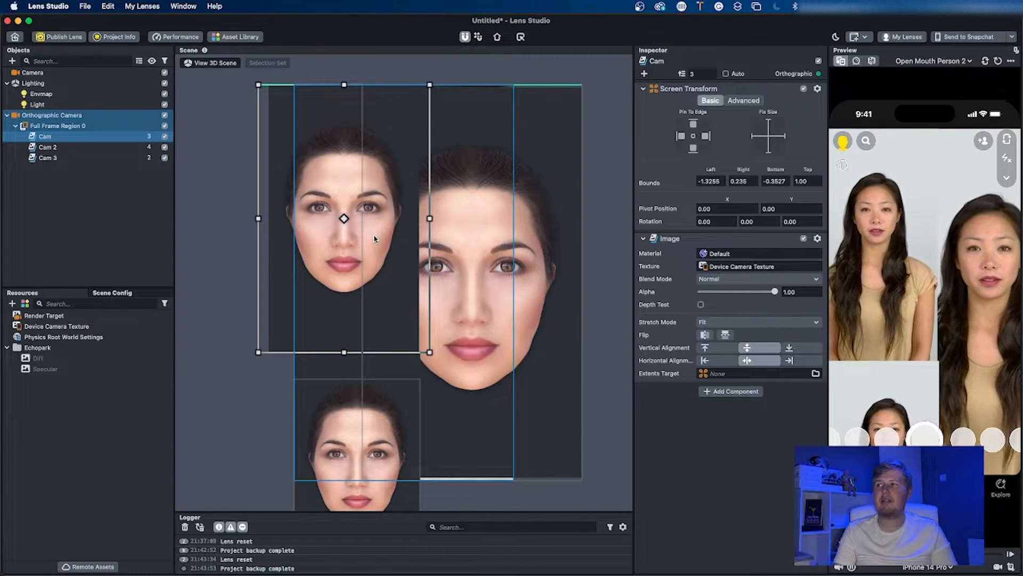
Step: Move Cam 2 up against Cam's lower edge, at a top bound of about -0.35, and clear the selection
left_click(601, 332)
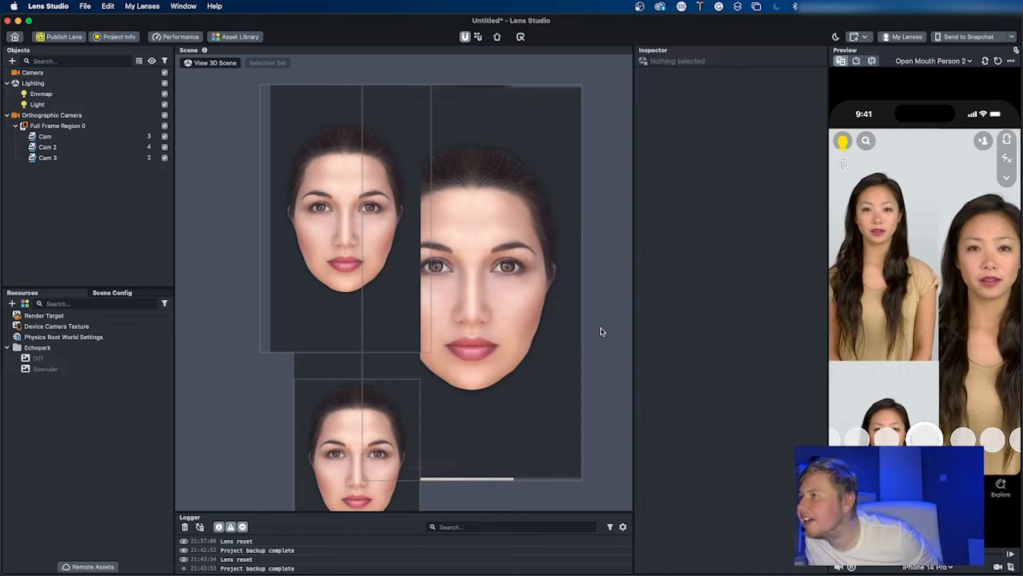
left_click_drag(394, 446, 395, 419)
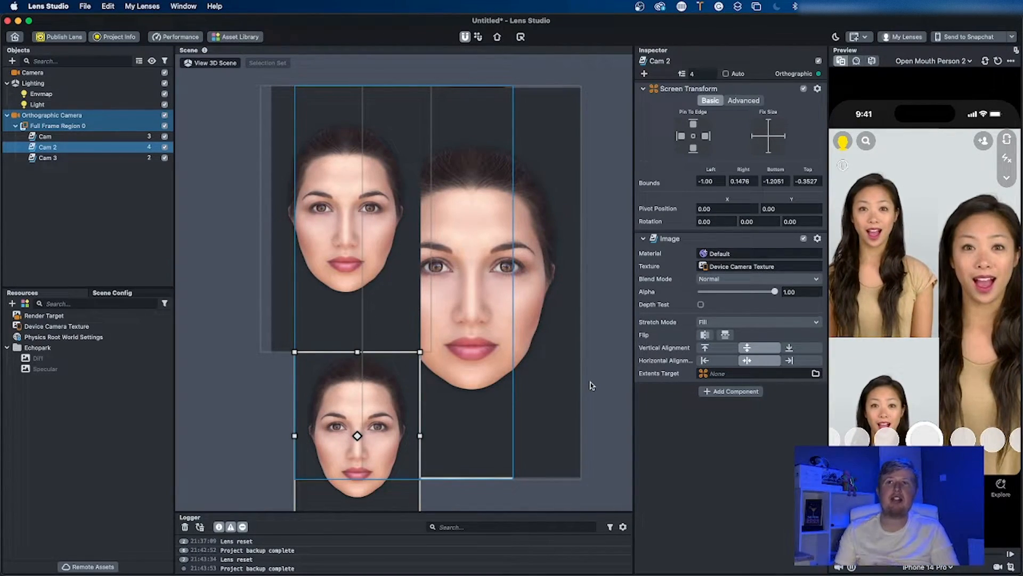
left_click(49, 208)
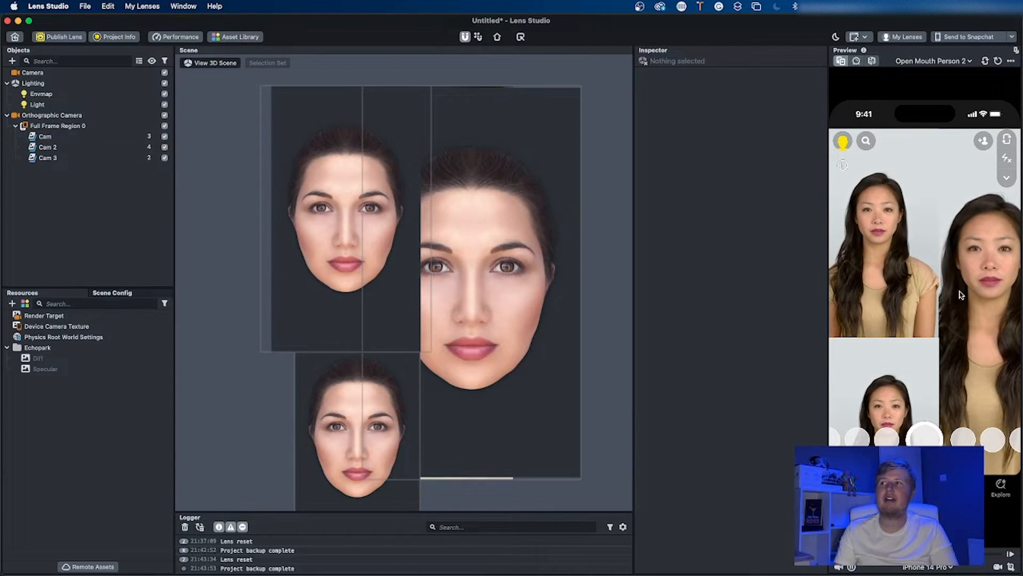
Step: Duplicate Cam 2 and shrink the copy near the frame's centre to bounds of about -0.07 left, 0.36 right, -0.33 bottom and 0.00 top
left_click(47, 158)
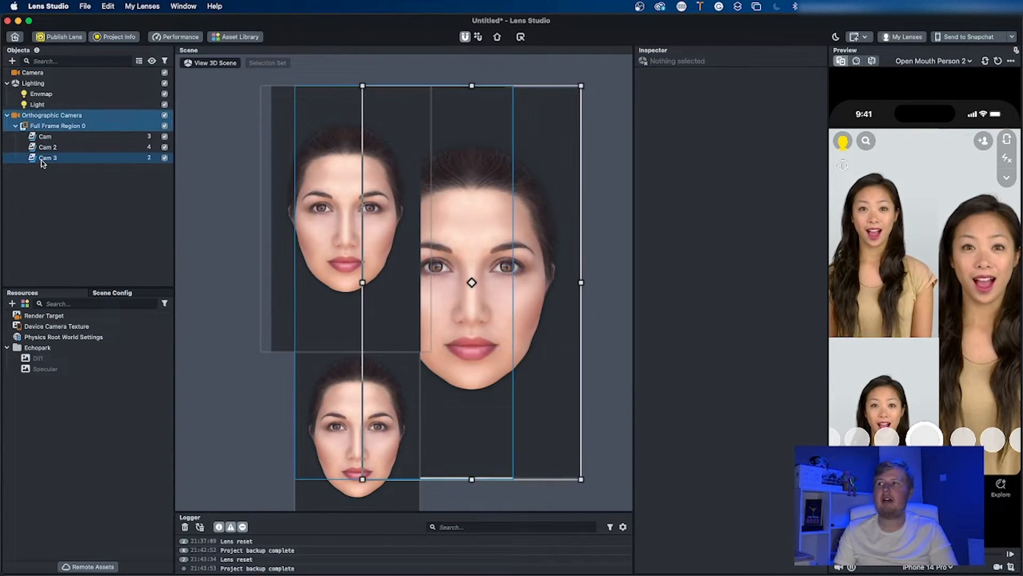
left_click(318, 388)
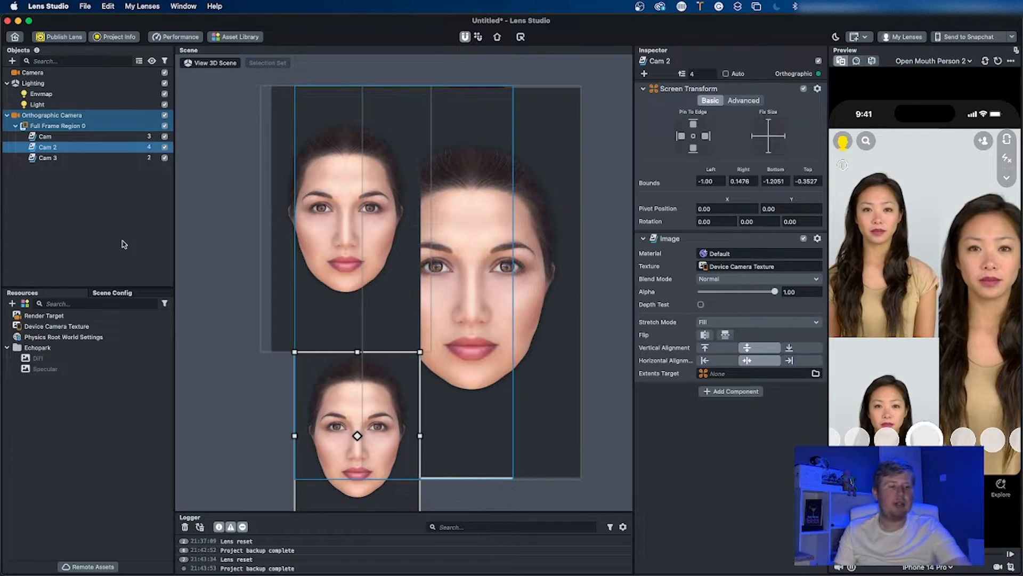
key("super+d")
left_click_drag(334, 399, 397, 266)
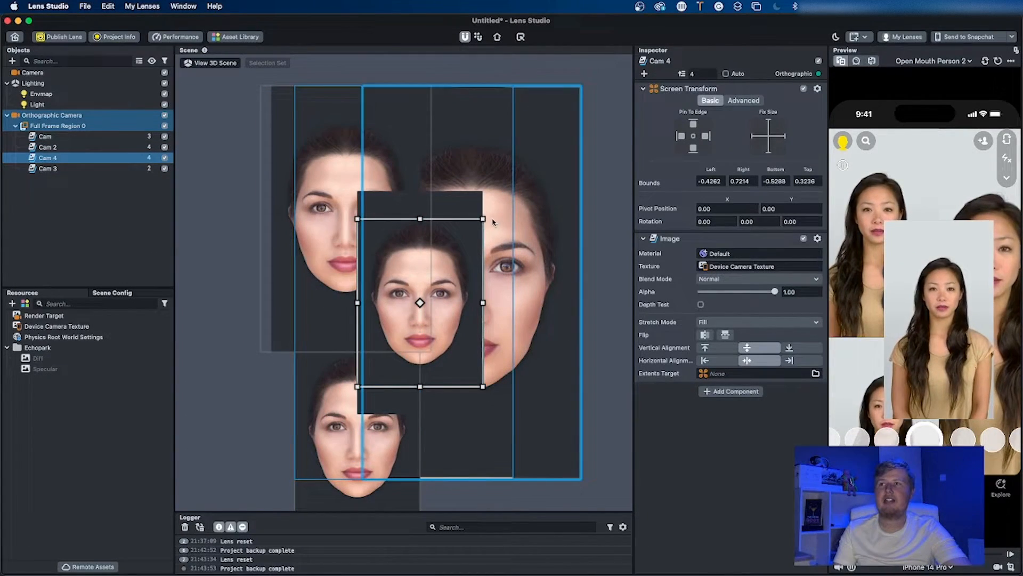
left_click_drag(484, 218, 434, 317)
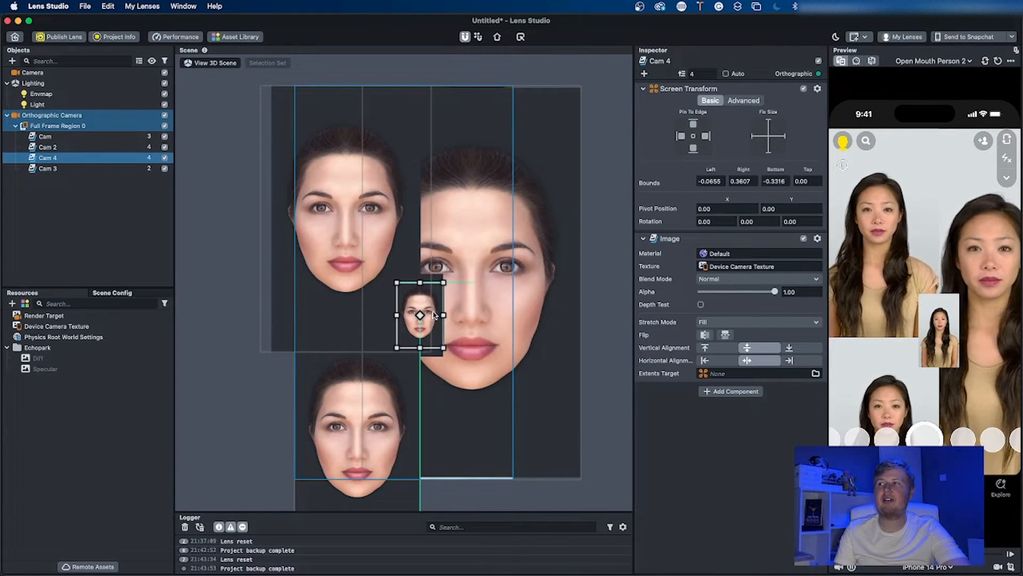
Step: Rotate Cam 4 by -15 degrees and move it to the frame's lower-right area, with left bound about 0.41 and bottom bound about -0.90
mouse_move(449, 273)
left_mouse_down()
mouse_move(476, 278)
mouse_move(464, 279)
left_mouse_up()
left_click_drag(435, 311, 491, 421)
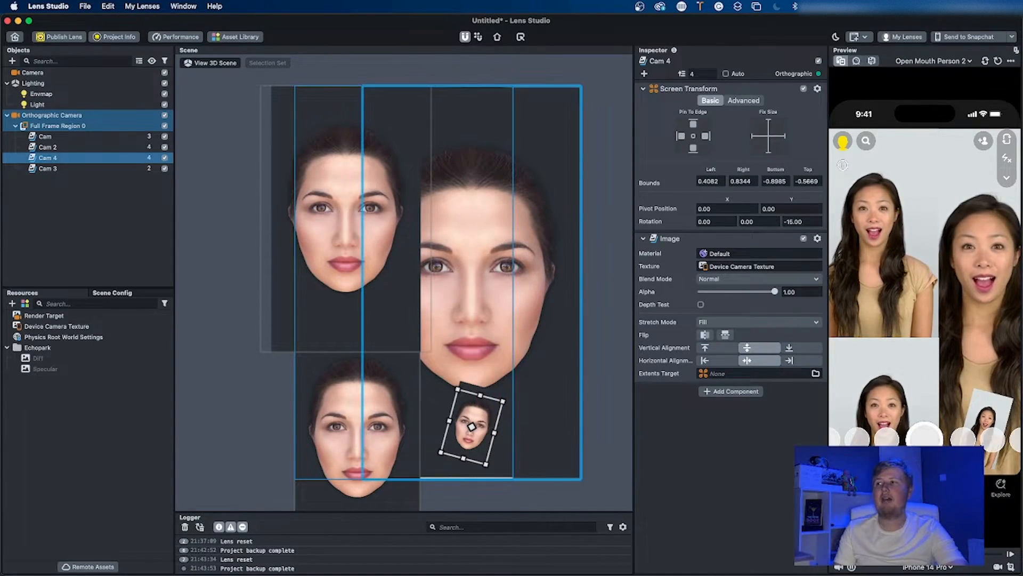
Step: Switch the simulated preview device to iPhone 8
left_click(932, 569)
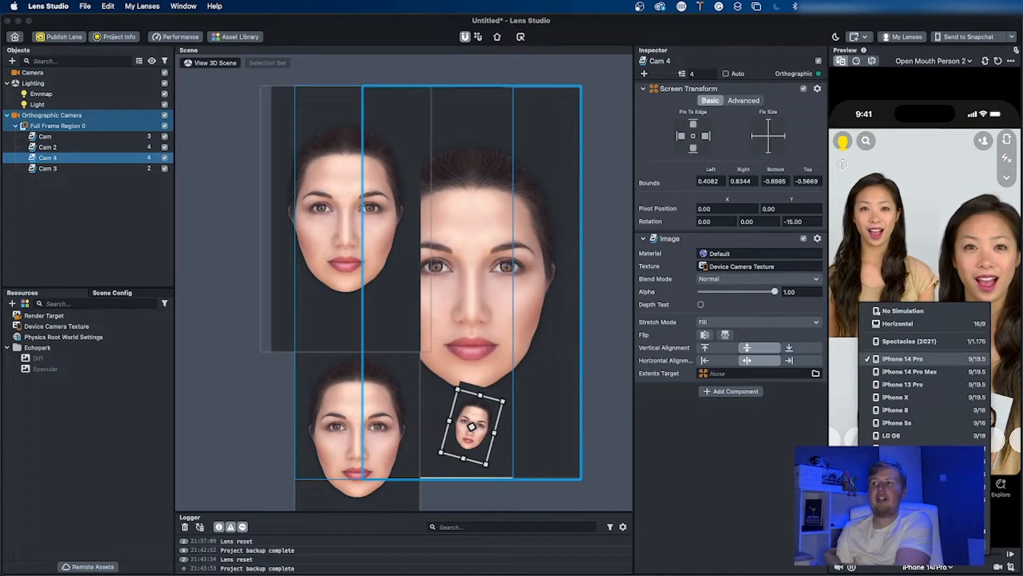
left_click(903, 409)
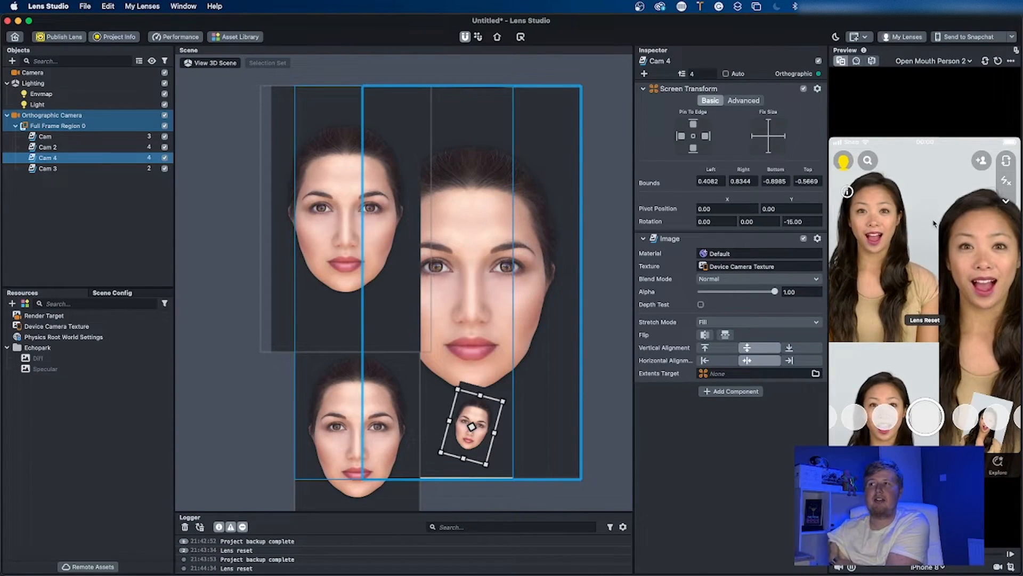
Step: Switch the simulated preview device to iPhone 14 Pro and clear the scene selection
left_click(933, 568)
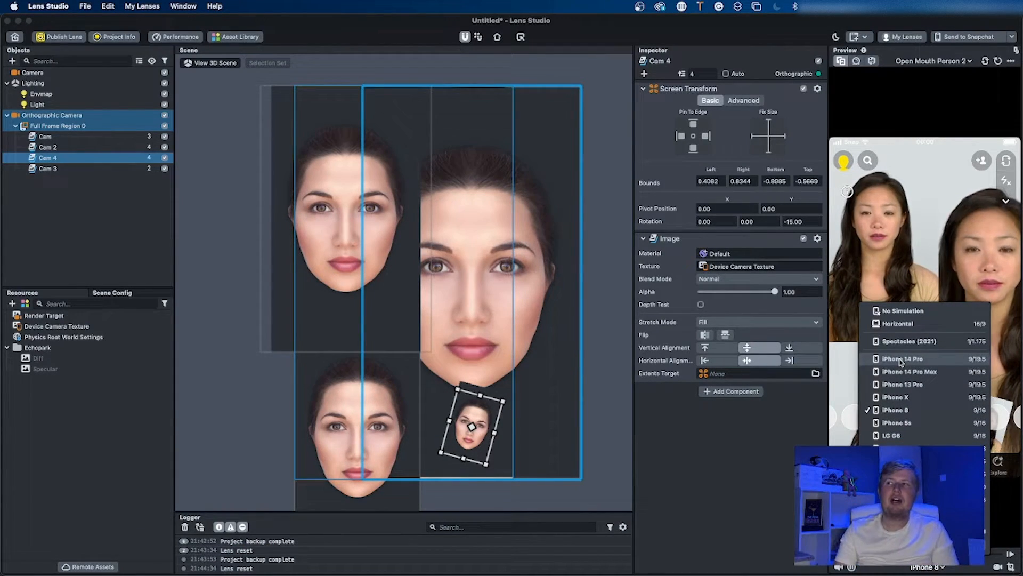
left_click(901, 359)
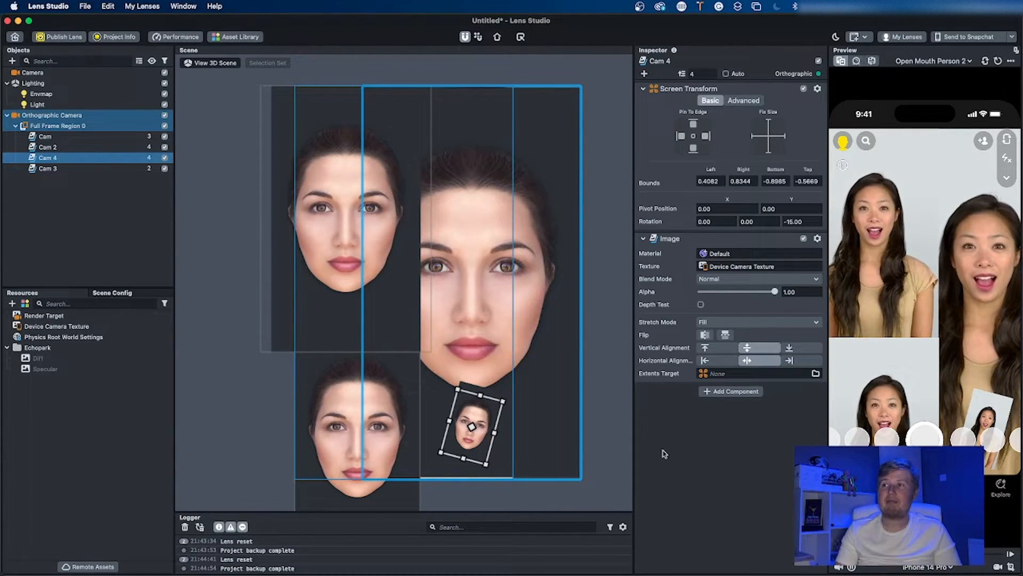
left_click(607, 439)
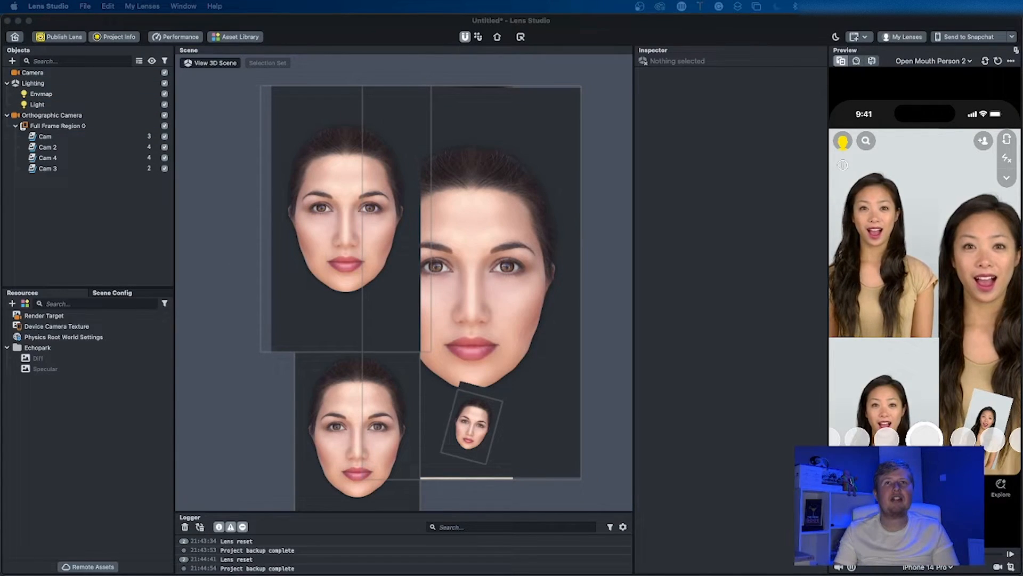
Step: Import the Frames image into the resources and check its source artwork in Photoshop before returning to the texture in Lens Studio
left_click_drag(0, 367, 82, 370)
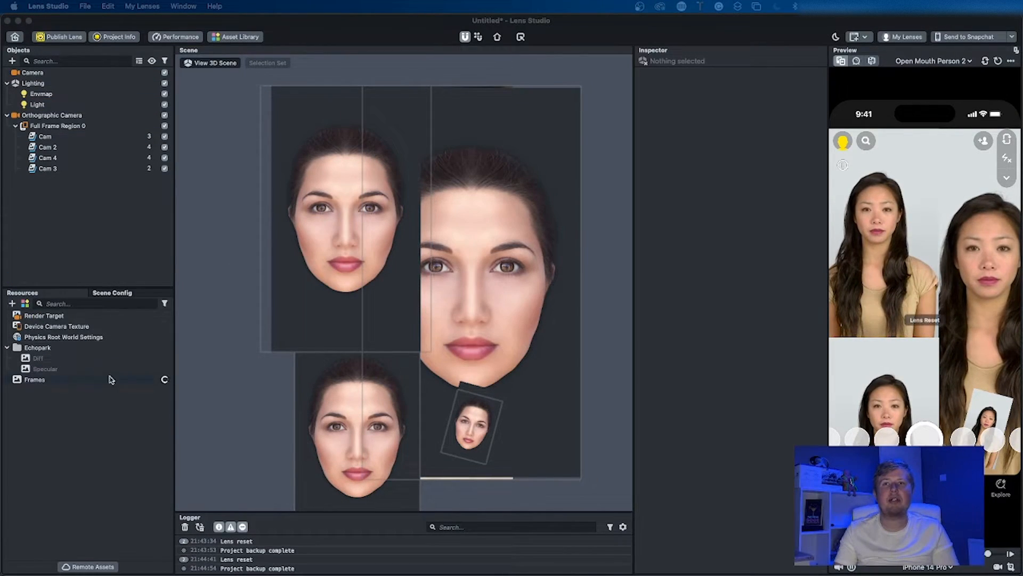
mouse_move(615, 574)
left_click(667, 562)
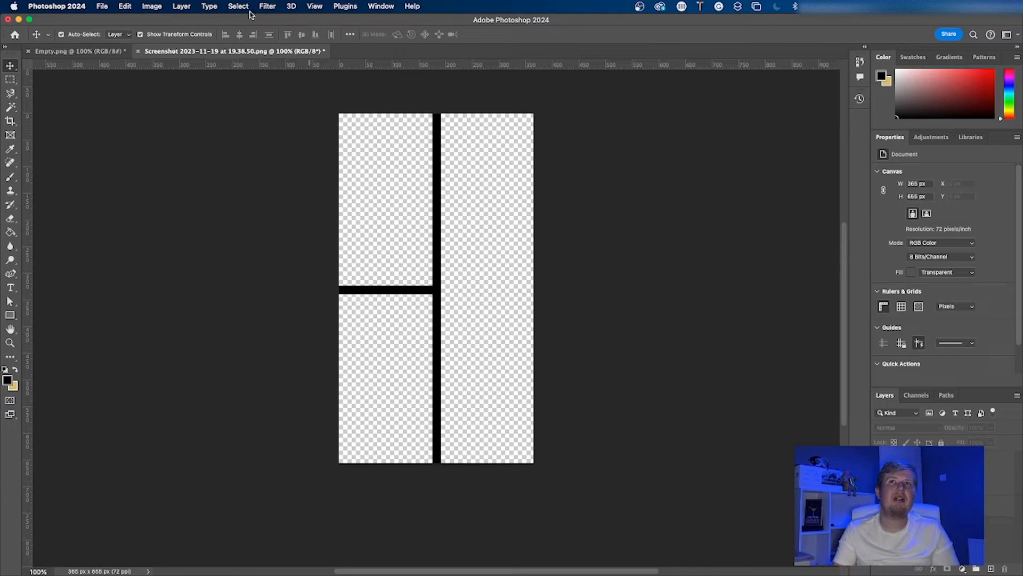
left_click(19, 20)
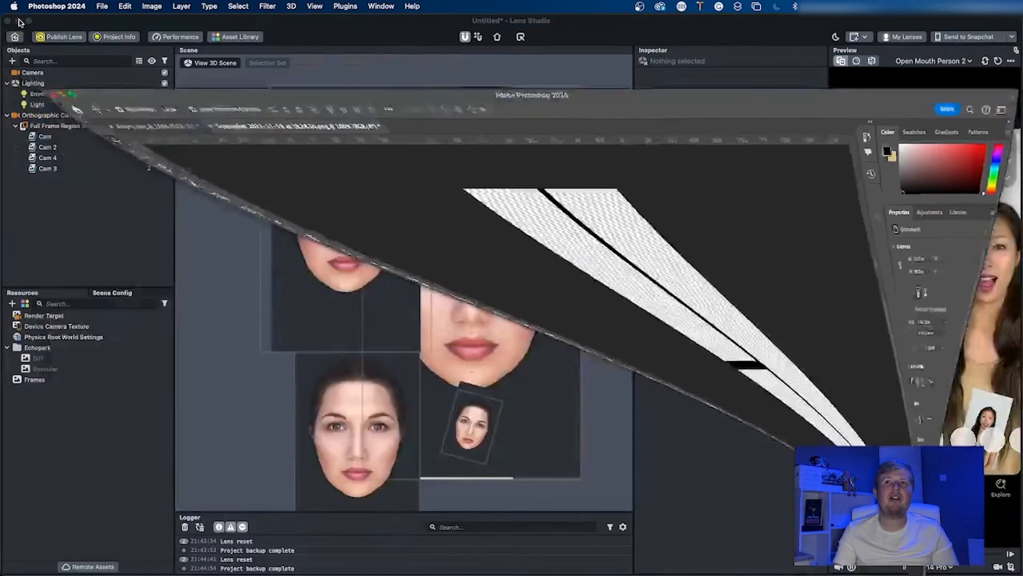
left_click(35, 380)
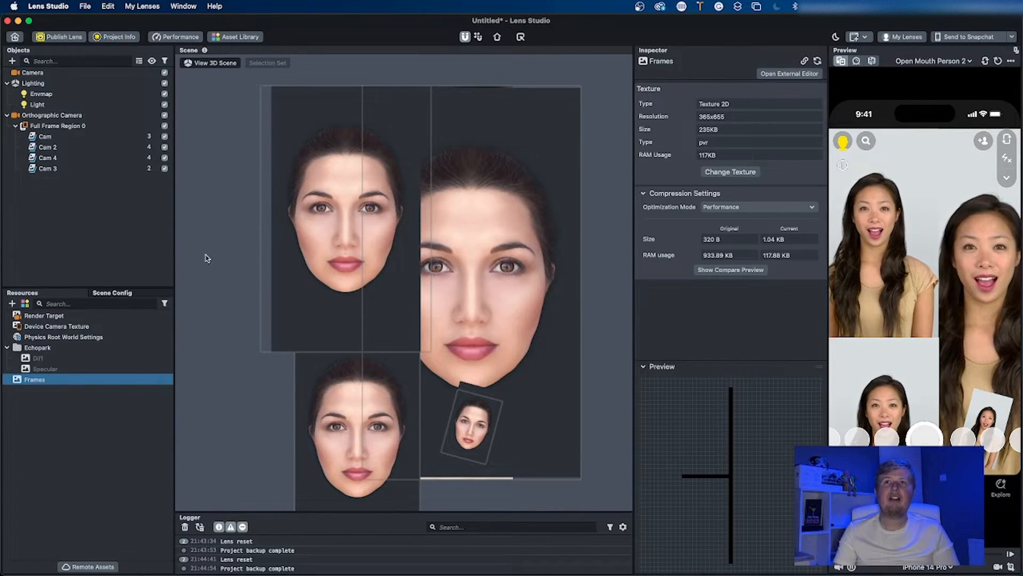
Step: Add a Screen Image under Full Frame Region 0 and assign the Frames texture to it
left_click(53, 126)
left_click(12, 61)
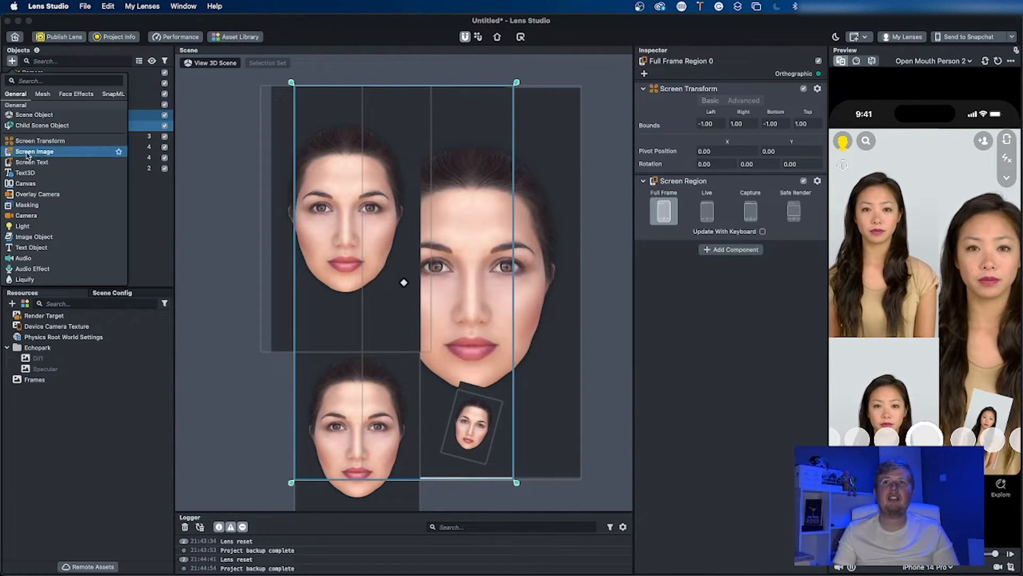
left_click(41, 154)
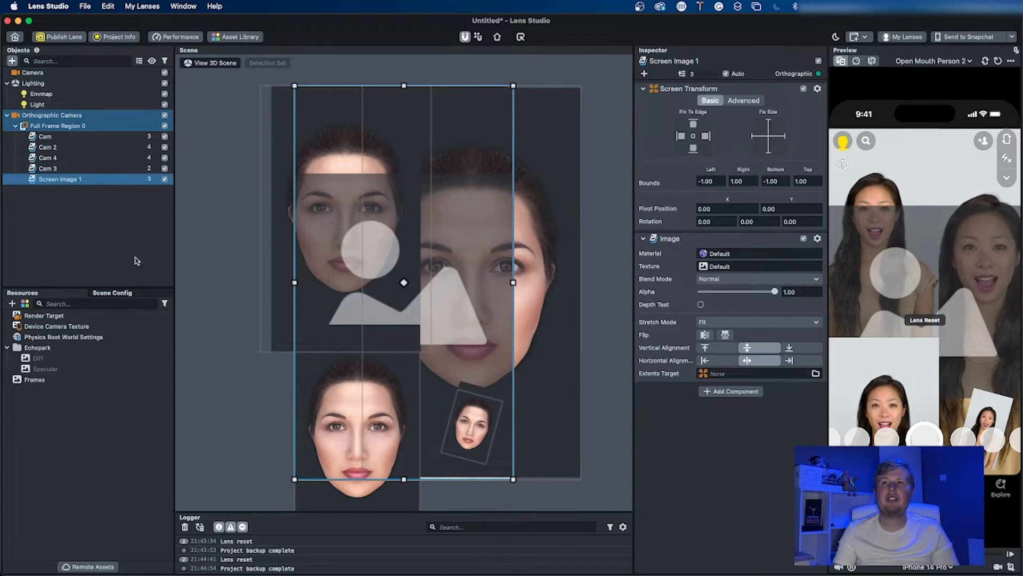
left_click_drag(33, 379, 724, 267)
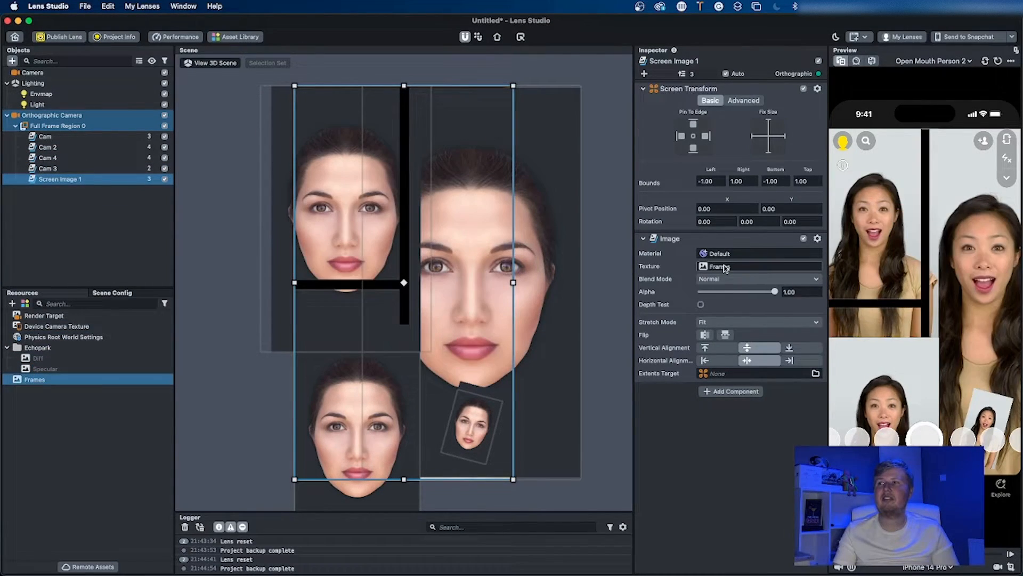
Step: Try to select the black frame overlay directly in the scene, and pick Screen Image 1 among the objects instead
left_click(411, 262)
mouse_move(416, 259)
left_mouse_down()
mouse_move(394, 261)
mouse_move(405, 259)
left_mouse_up()
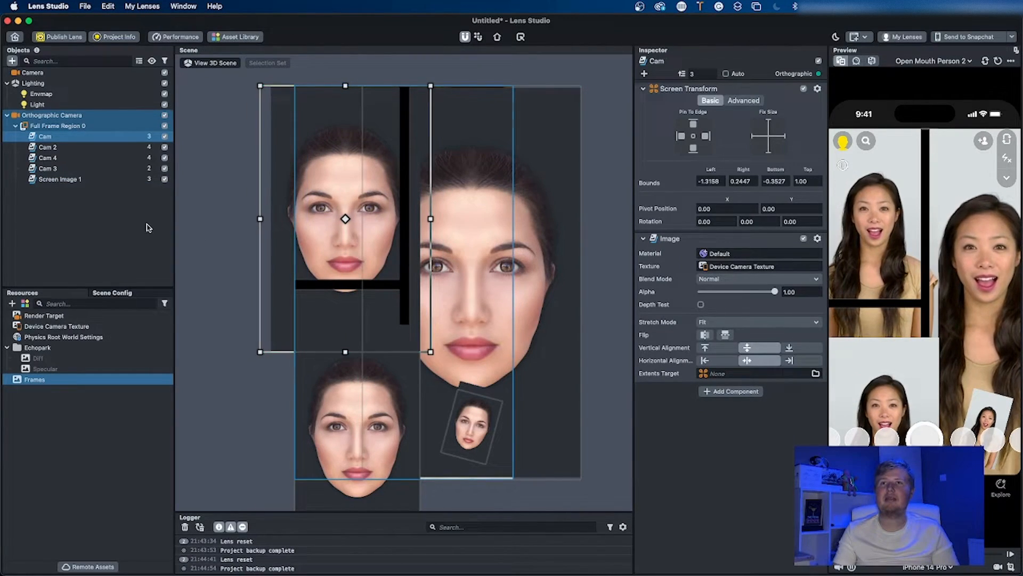
left_click(402, 259)
left_click(403, 260)
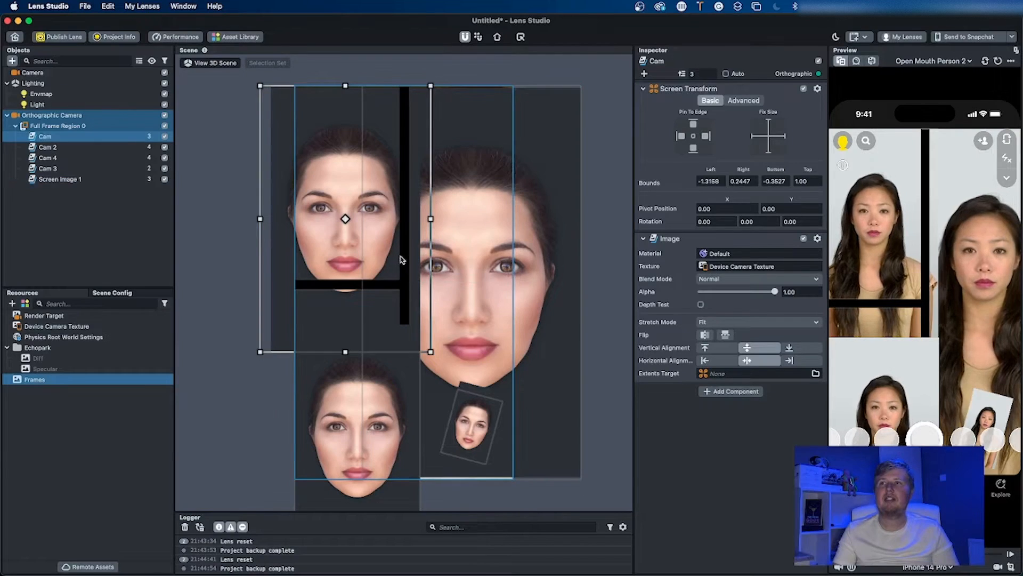
left_click(41, 180)
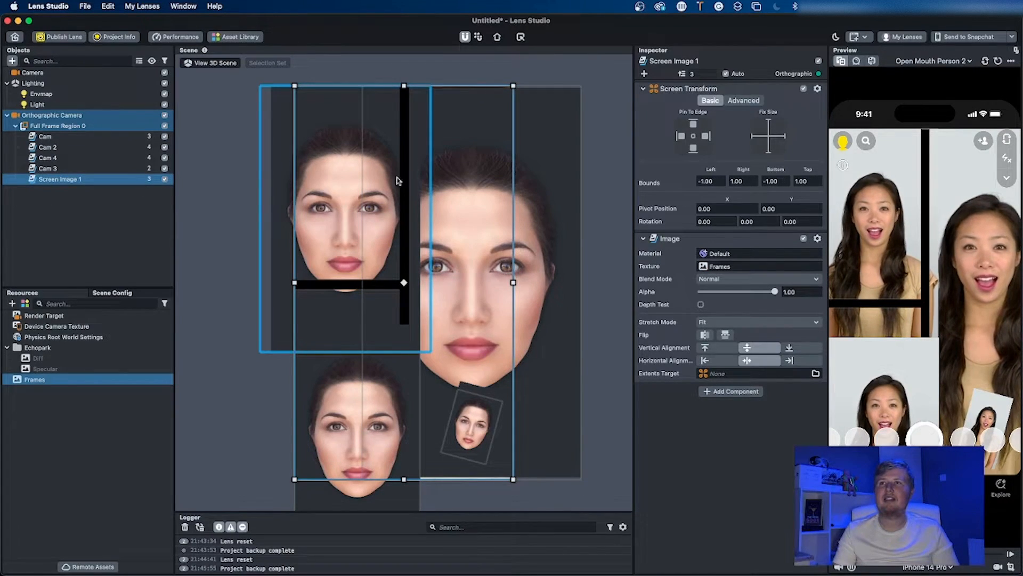
Step: Disable Cam, Cam 2, Cam 3 and Cam 4 and select Screen Image 1 to see the frame on its own
left_click(165, 169)
left_click(164, 157)
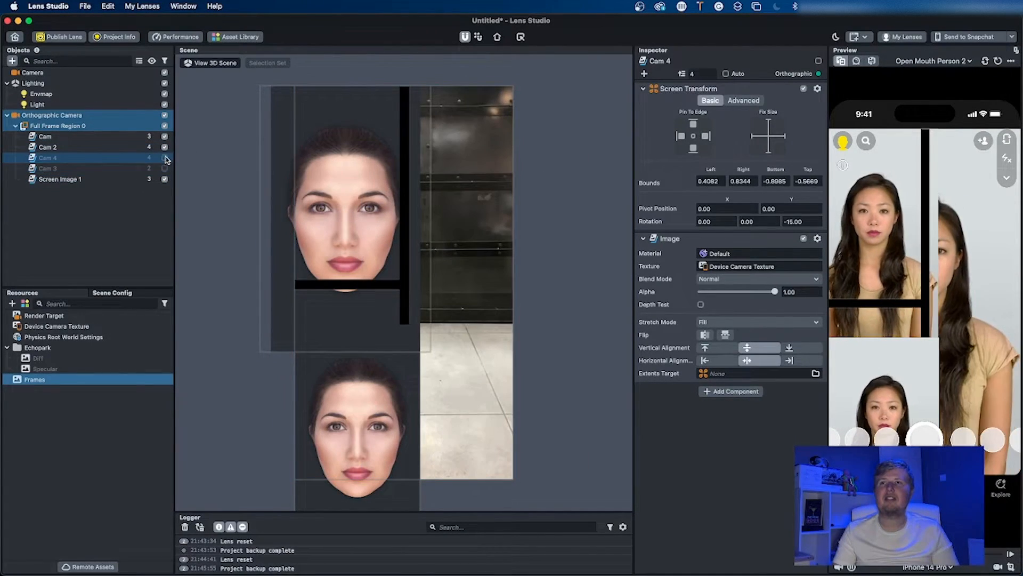
left_click(165, 147)
left_click(306, 201)
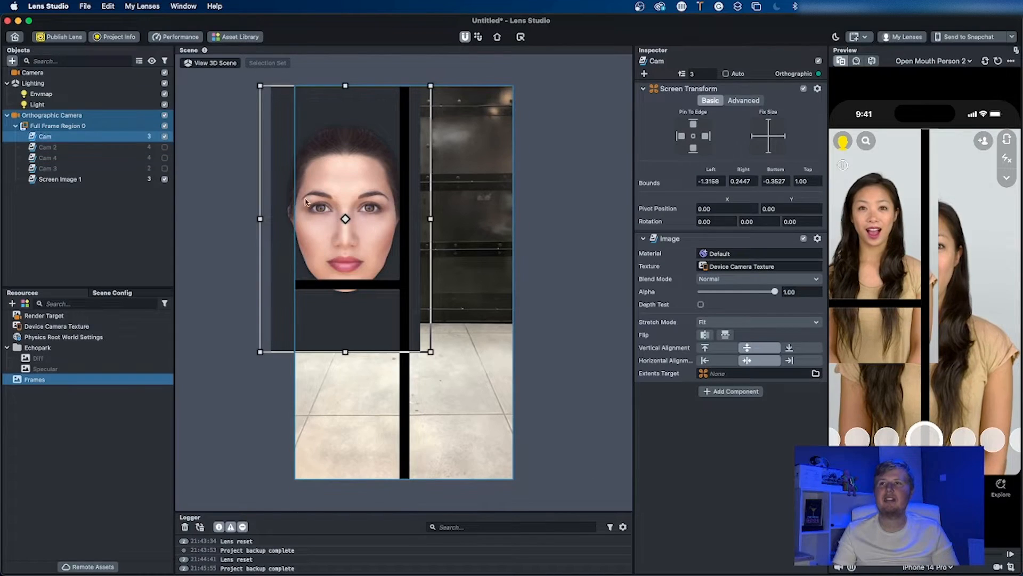
left_click(164, 136)
left_click(408, 309)
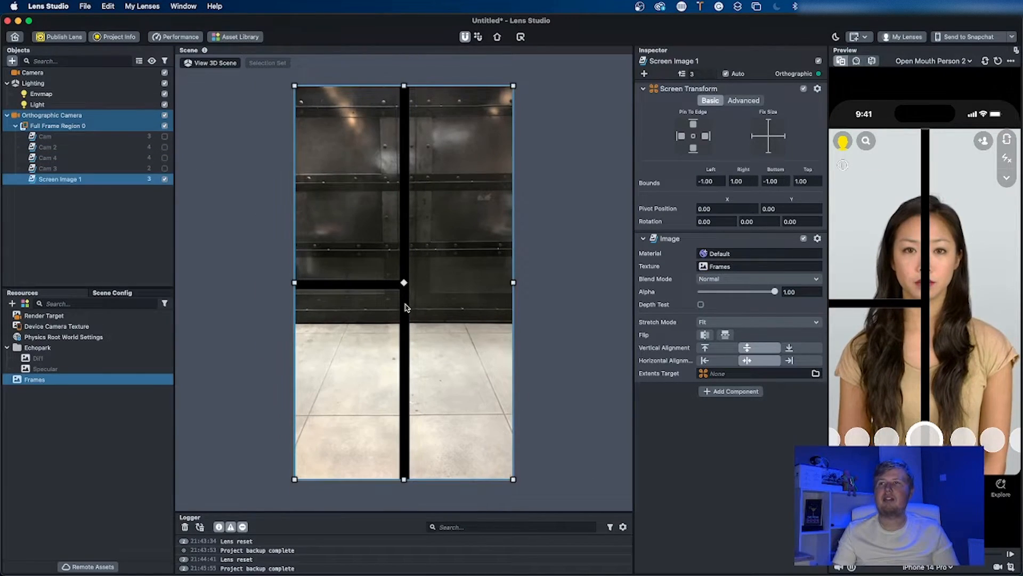
Step: Set the render order of Screen Image 1 to 0
left_click(149, 180)
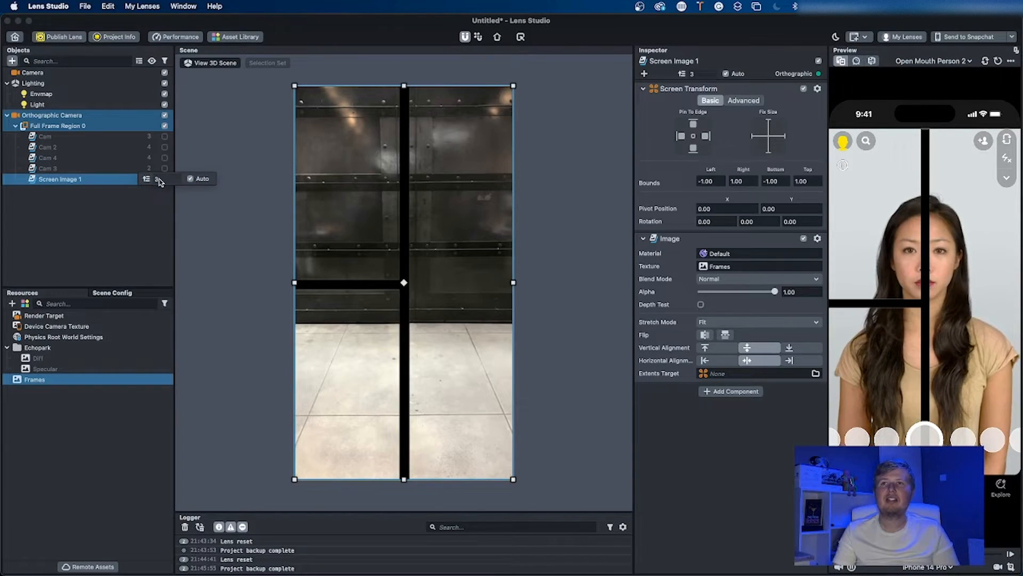
left_click(159, 180)
left_click_drag(159, 179, 134, 184)
type("0")
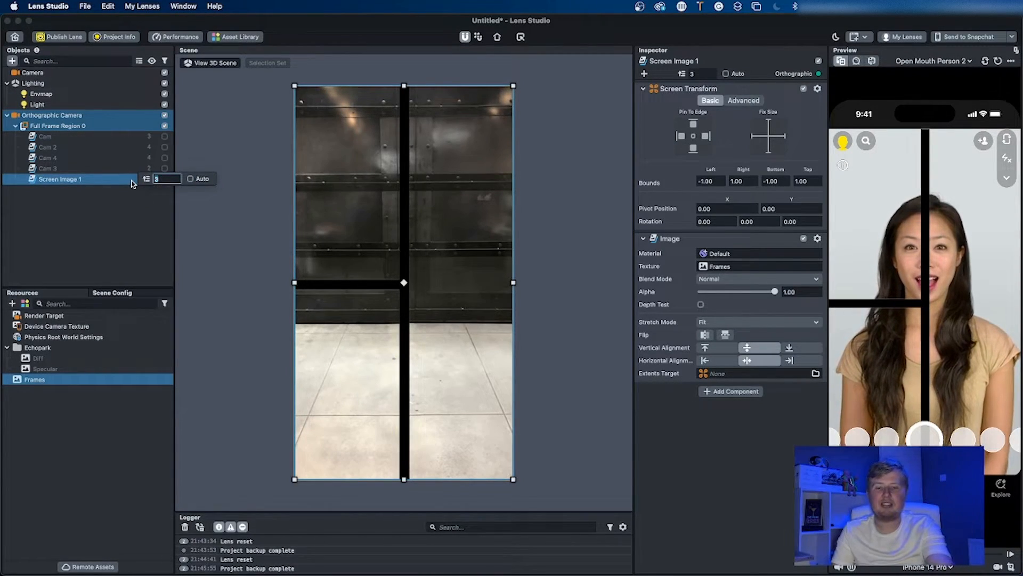
key("Return")
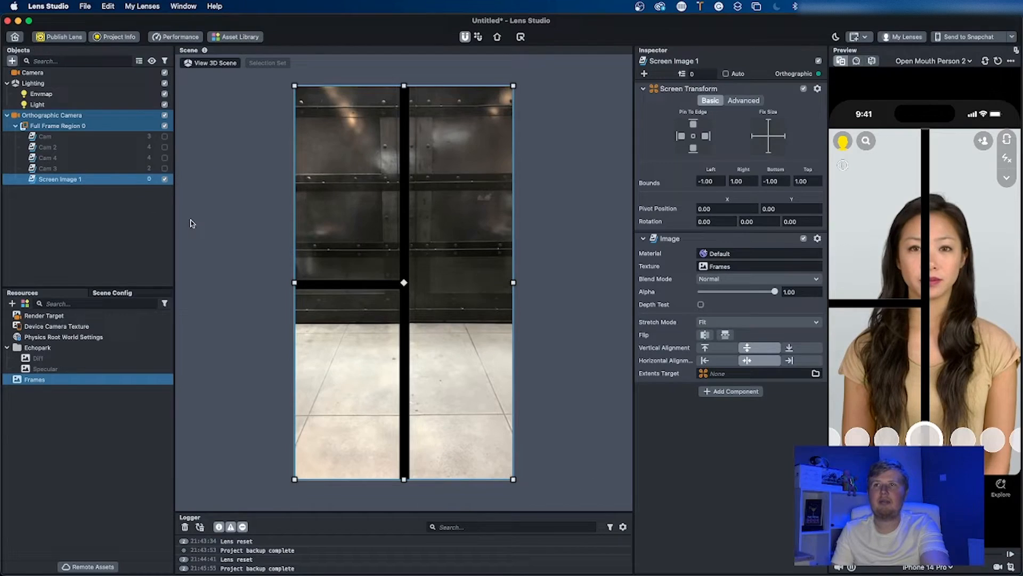
Step: Enable Cam, Cam 2, Cam 4 and Cam 3 again
left_click(165, 137)
left_click(165, 147)
left_click(165, 158)
left_click(165, 169)
Step: Set the render order of Screen Image 1 to 10 so the frame draws above all camera copies
left_click(149, 179)
type("10")
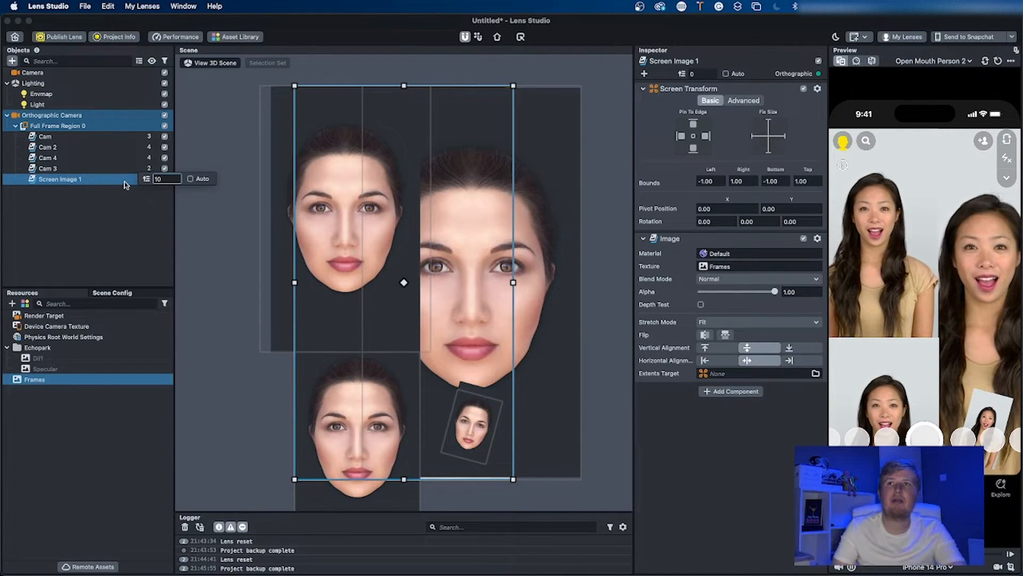
key("Return")
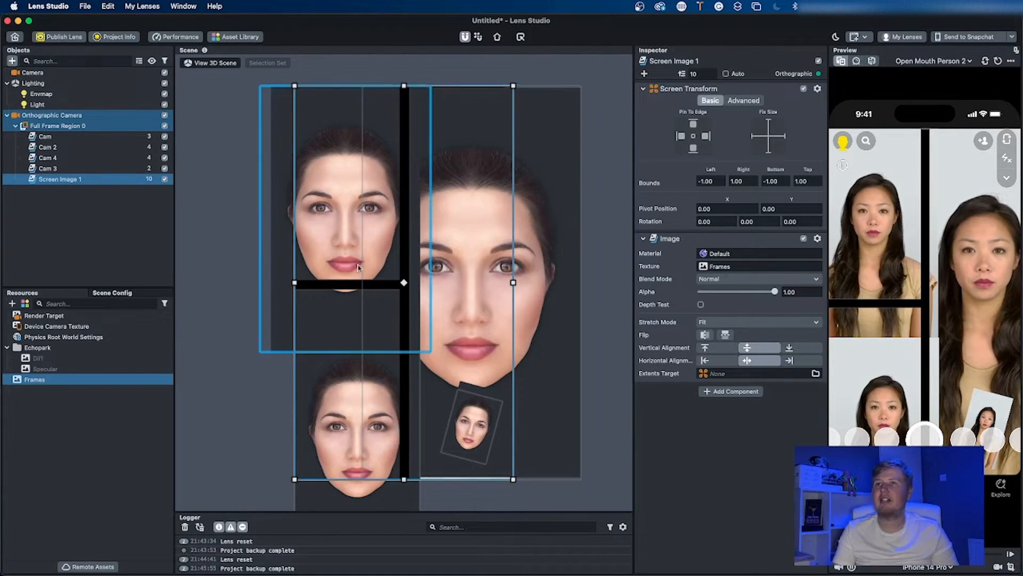
Step: Delete the small rotated Cam 4 and move Cam 2 up to bounds of -1.00 bottom and about -0.15 top
left_click(459, 409)
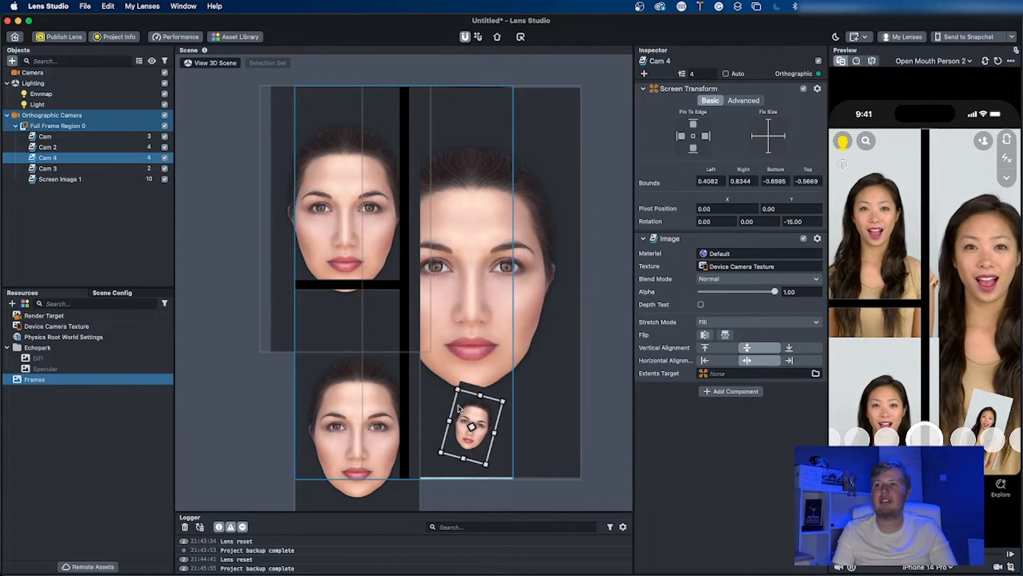
key("Delete")
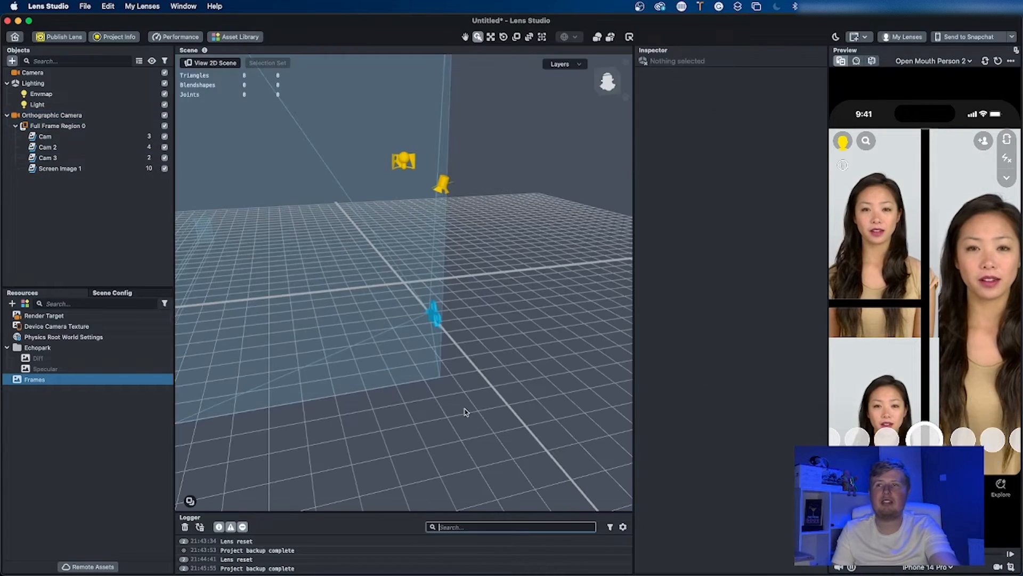
left_click(101, 151)
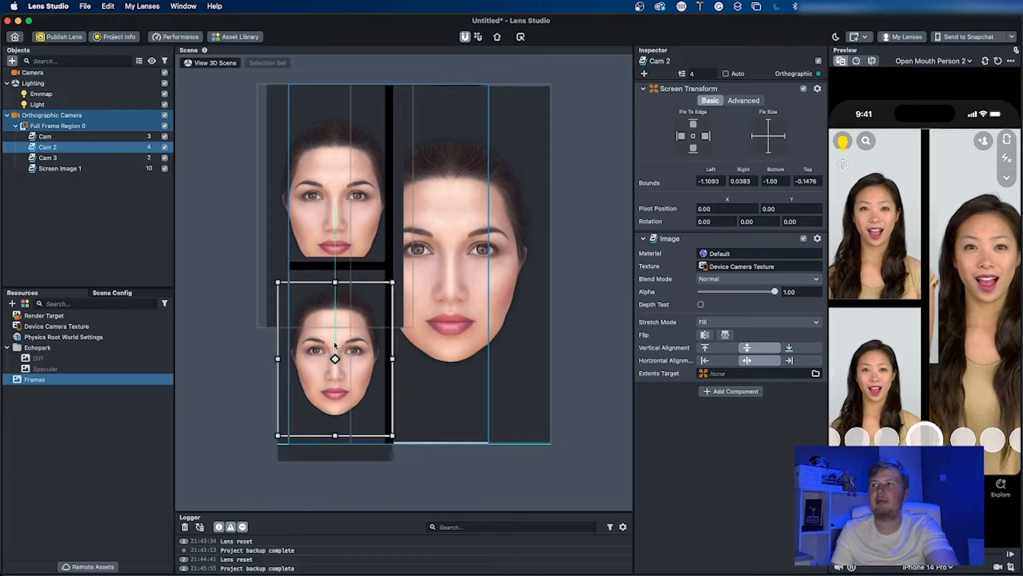
Step: Move and resize Cam to sit directly above Cam 2, with bounds of about -1.11 left, 0.04 right, -0.15 bottom and 1.21 top
left_click(340, 205)
left_click_drag(344, 207, 330, 176)
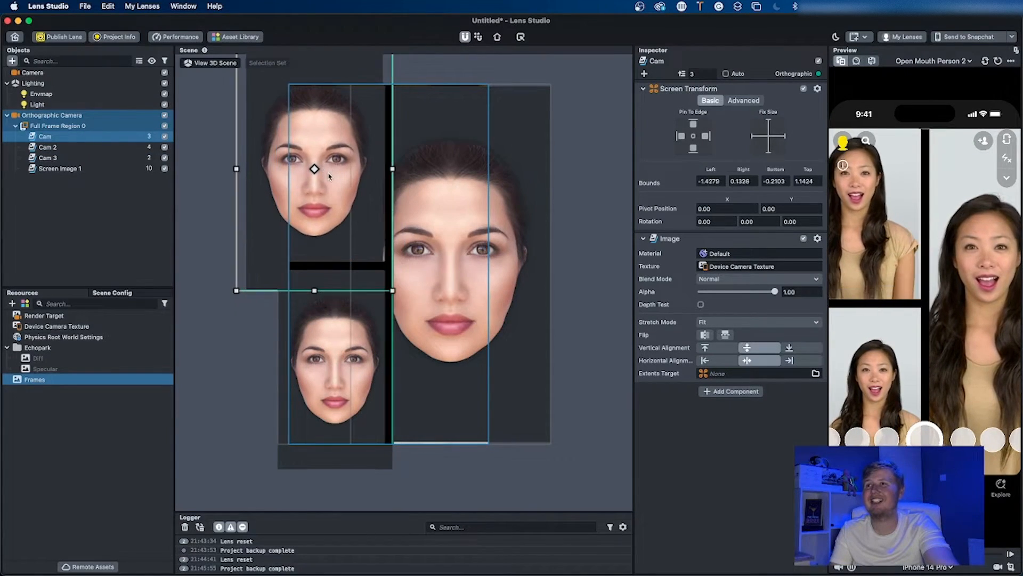
left_click_drag(236, 168, 268, 167)
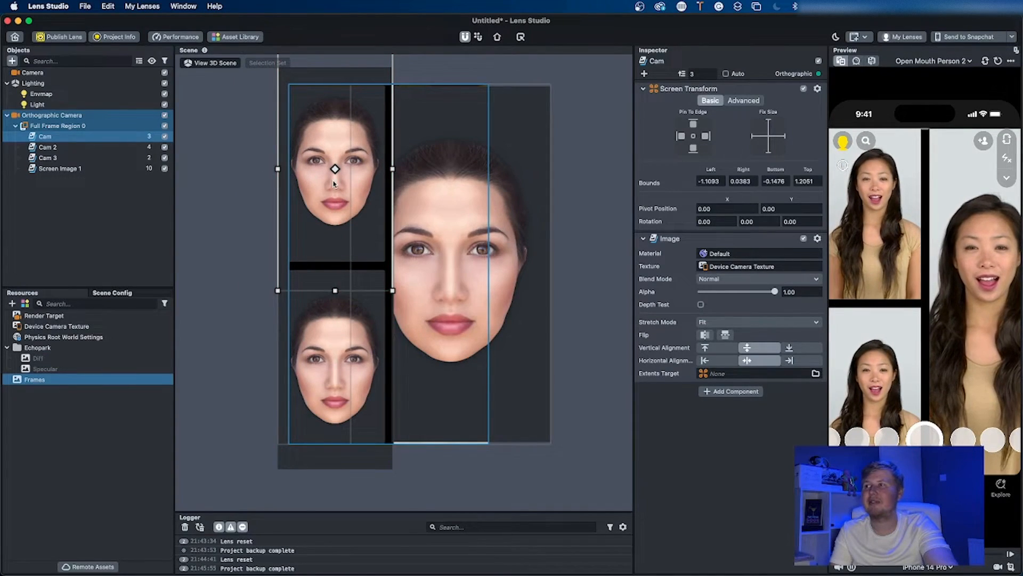
Step: Extend Screen Image 1 downward to a bottom bound of about -1.06 and set its stretch mode to Fit Height
left_click(75, 169)
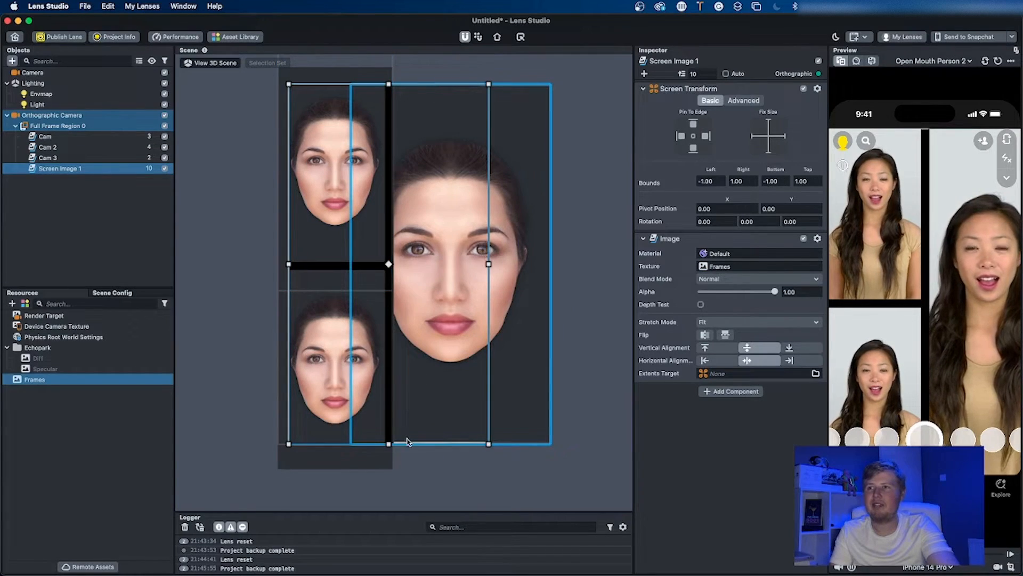
left_click_drag(389, 449, 389, 459)
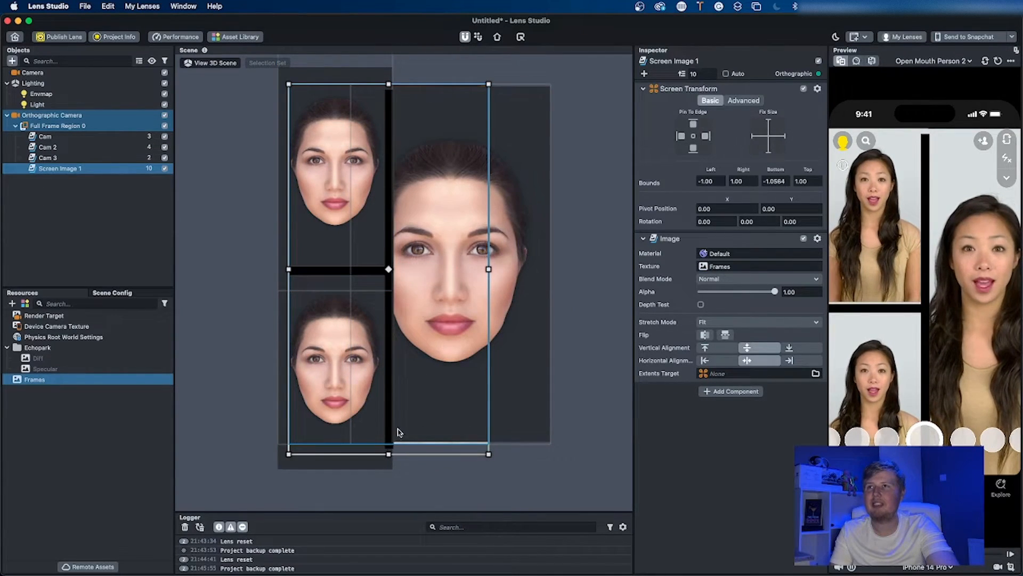
left_click(746, 322)
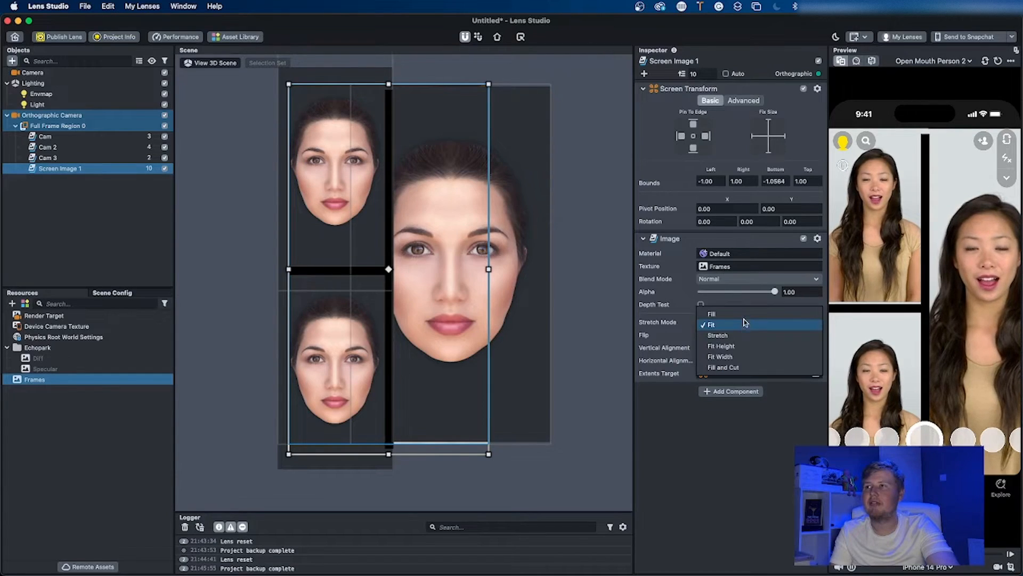
left_click(733, 346)
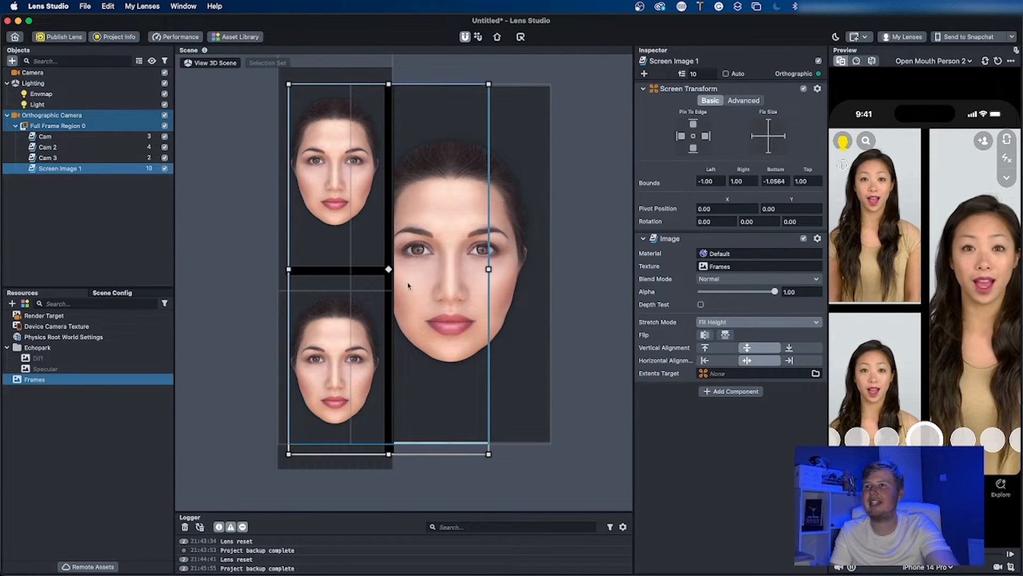
Step: Move Cam 2 down to bounds of about -1.06 bottom and -0.21 top, and clear the selection
left_click(326, 212)
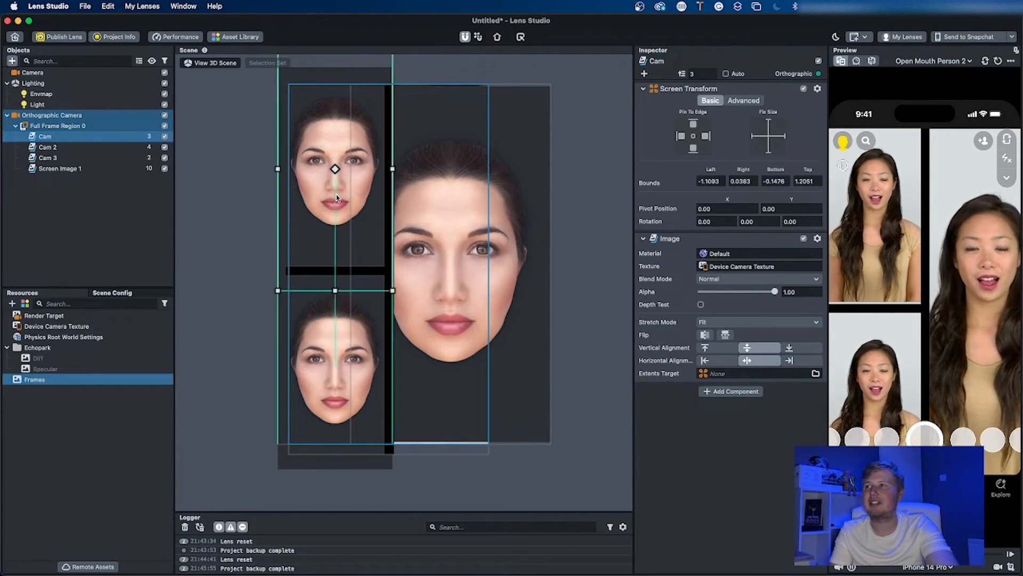
left_click_drag(337, 205, 340, 201)
left_click(356, 346)
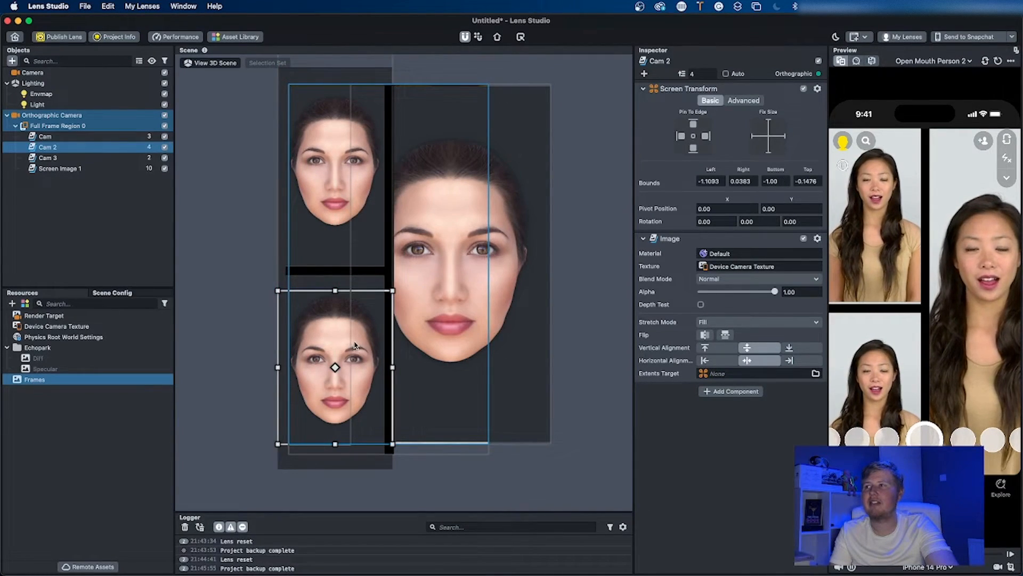
left_click_drag(354, 347, 354, 356)
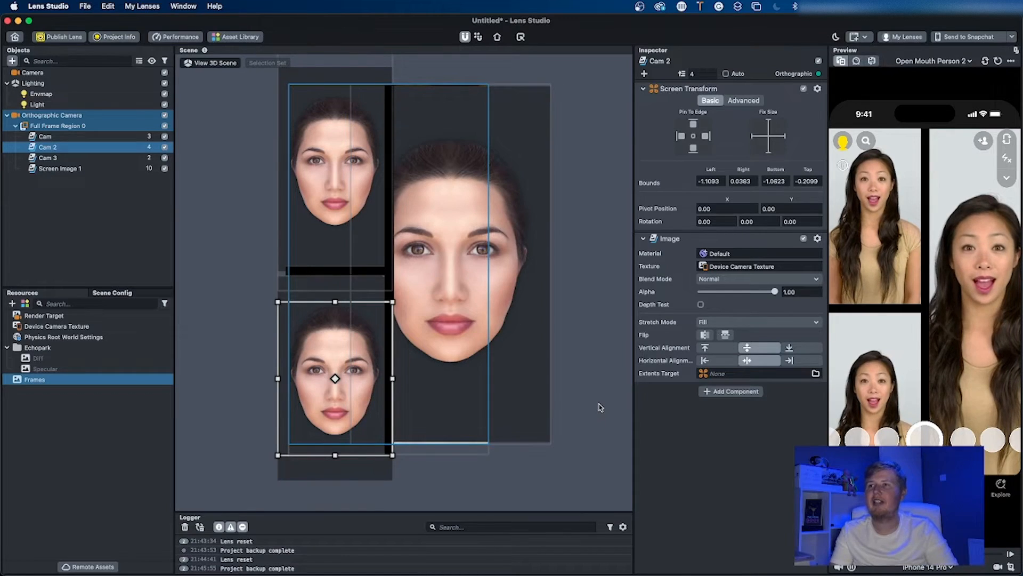
left_click(600, 407)
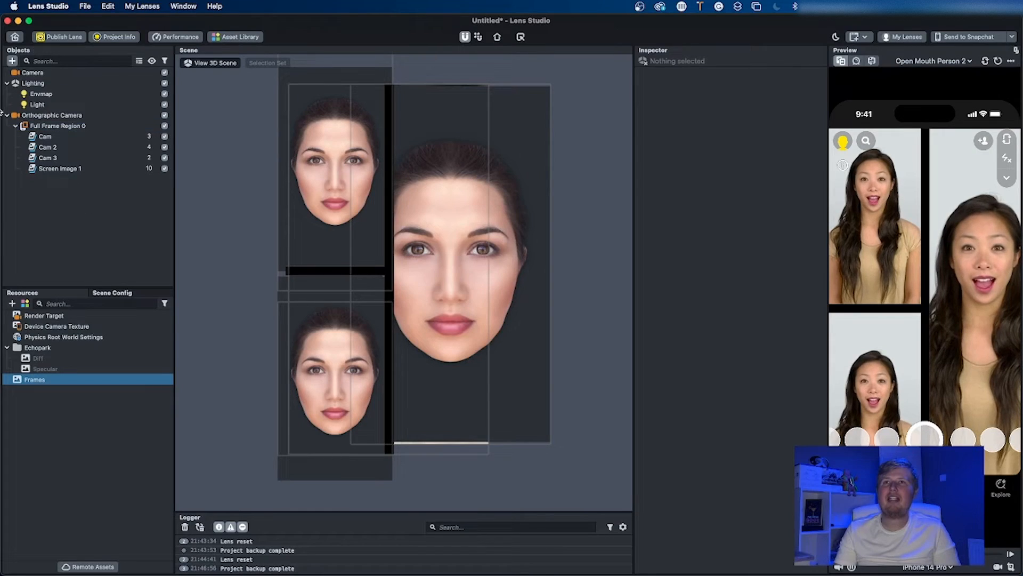
Step: Add a Blue Orange color correction effect to the scene
left_click(12, 62)
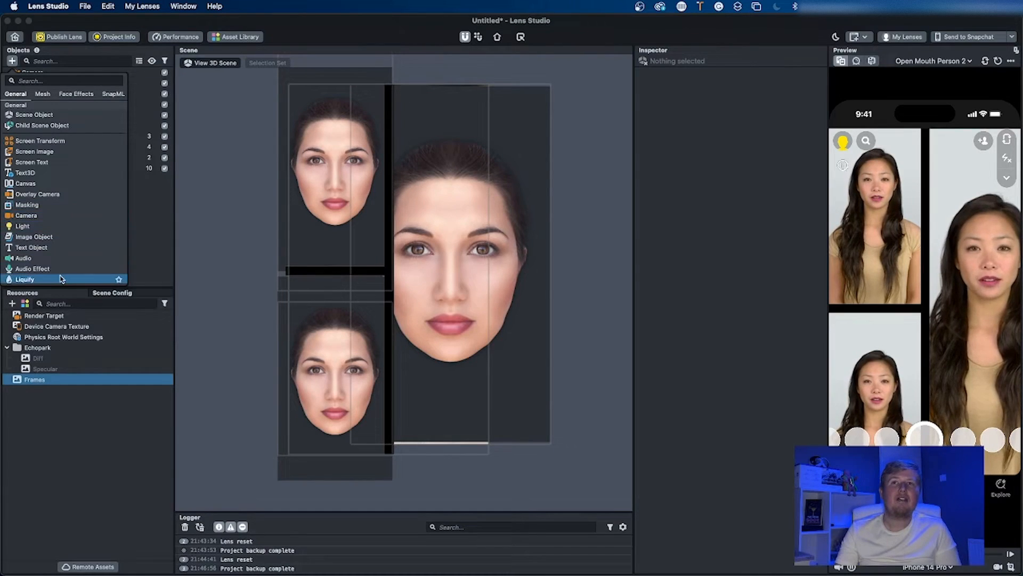
scroll(58, 266, "down", 3)
scroll(59, 260, "down", 4)
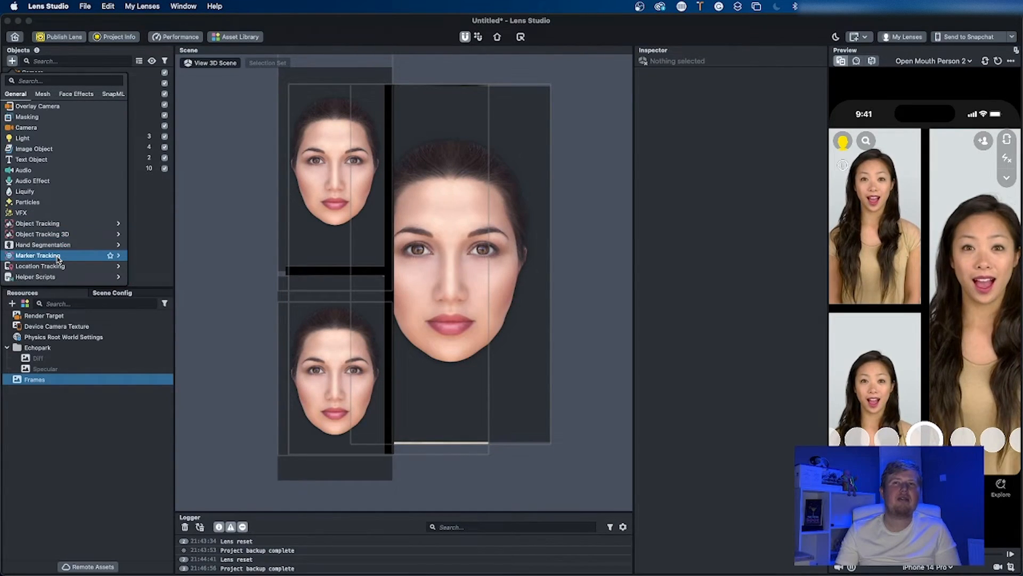
mouse_move(59, 260)
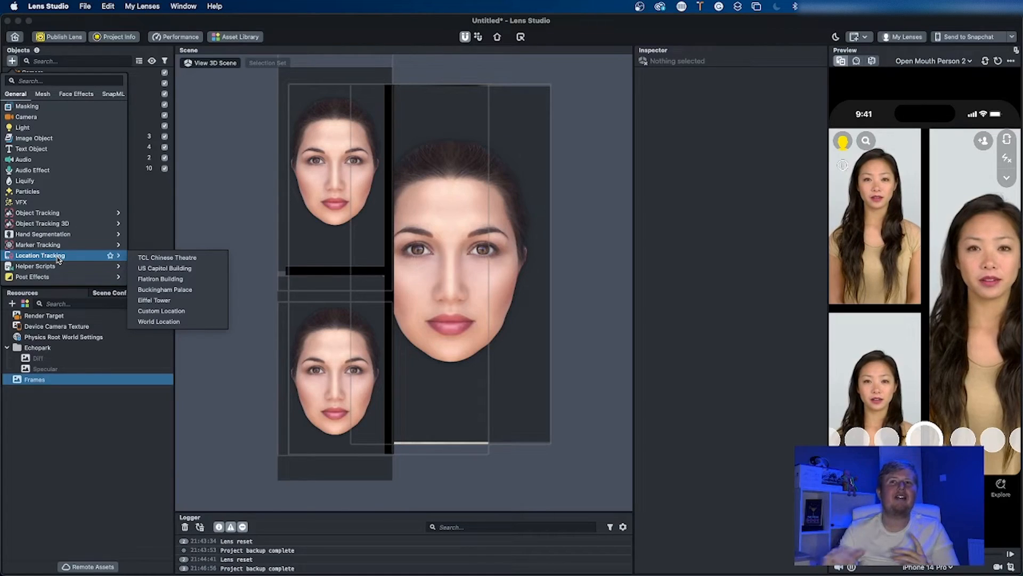
scroll(59, 259, "down", 1)
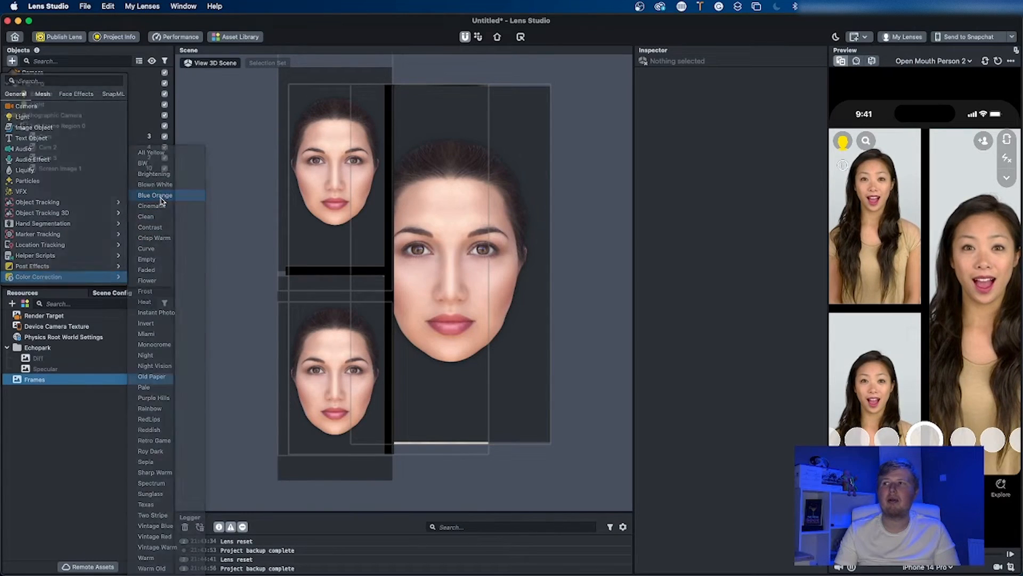
left_click(160, 195)
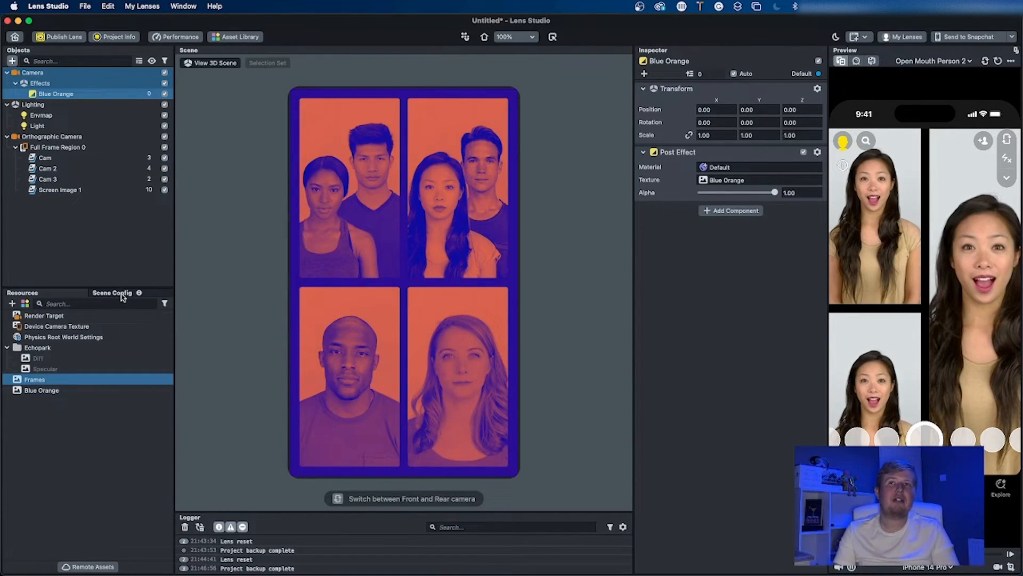
Step: Reorder the scene's render order so the Orthographic Camera renders at 0 and the Camera with the color effect at 1
mouse_move(113, 297)
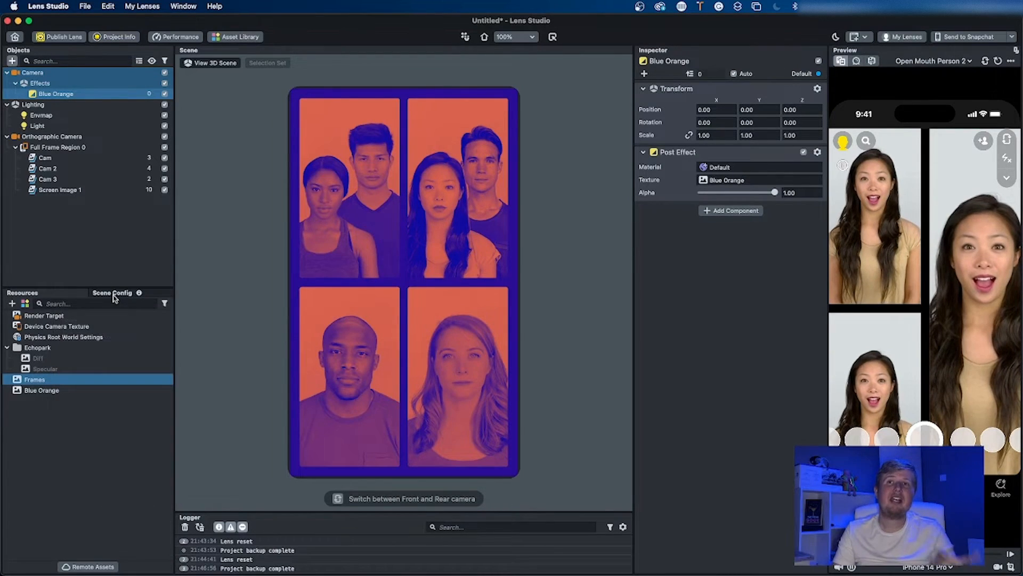
left_click(114, 297)
left_click(47, 369)
left_click(47, 363)
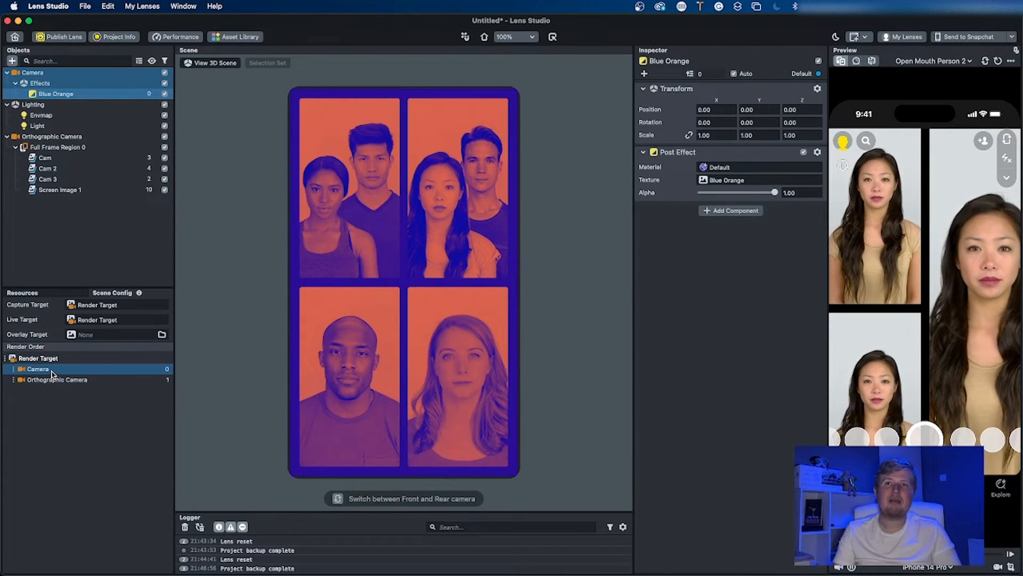
left_click(50, 371)
left_click(53, 380)
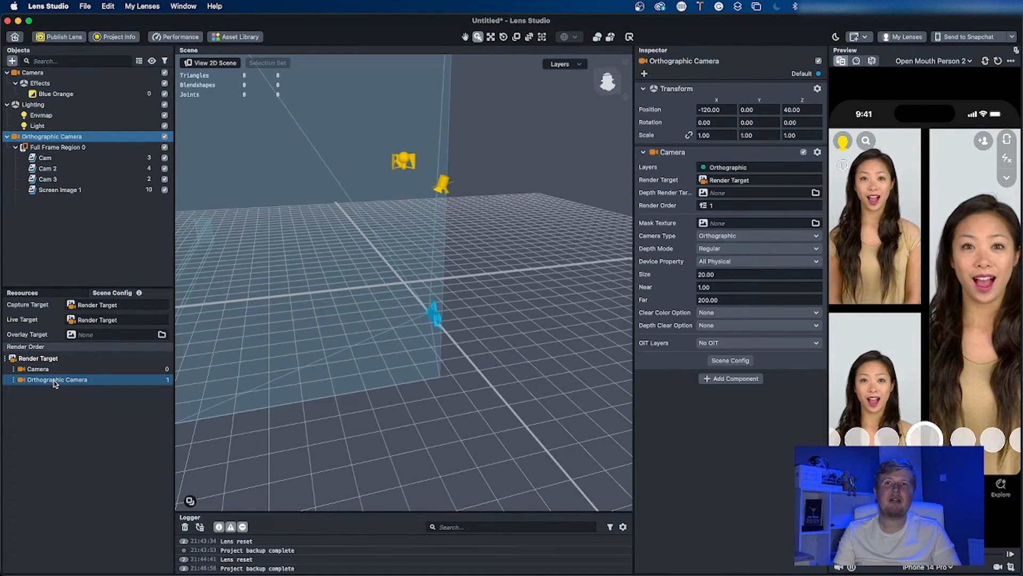
left_click_drag(55, 370, 53, 382)
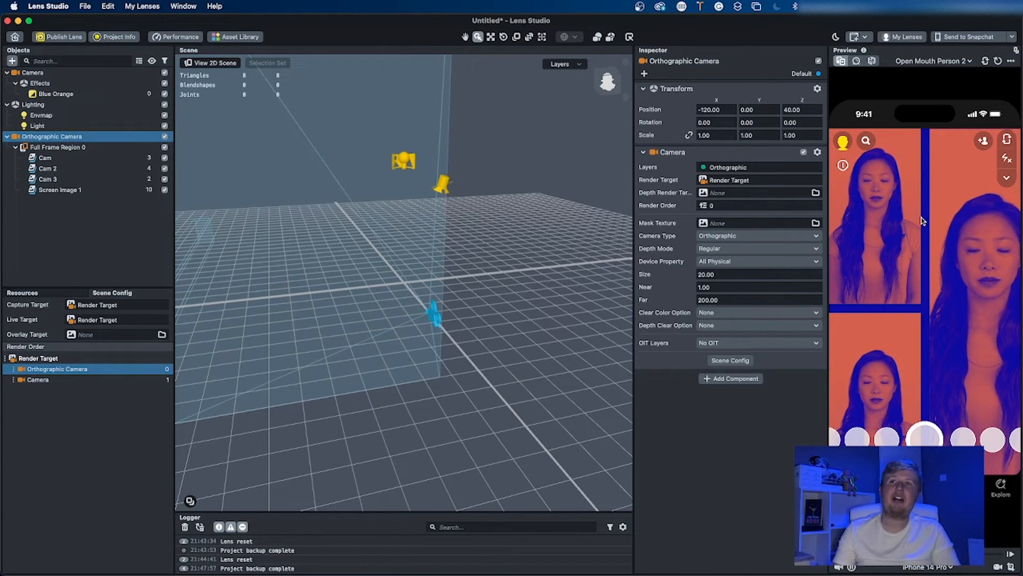
Step: Inspect the Blue Orange texture and lower the alpha of the Blue Orange post effect to about 0.33
left_click(56, 94)
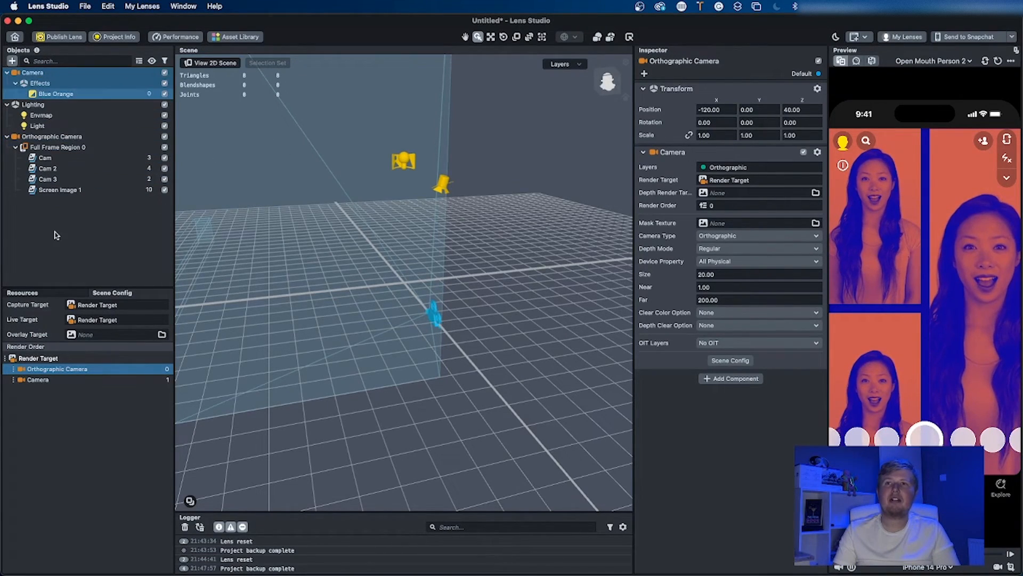
left_click(34, 294)
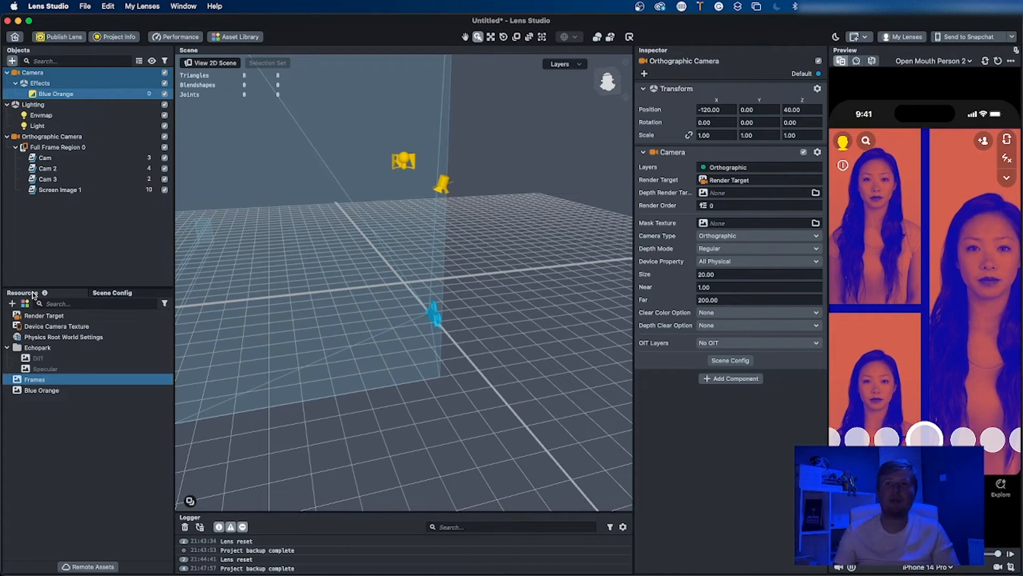
left_click(42, 391, "shift")
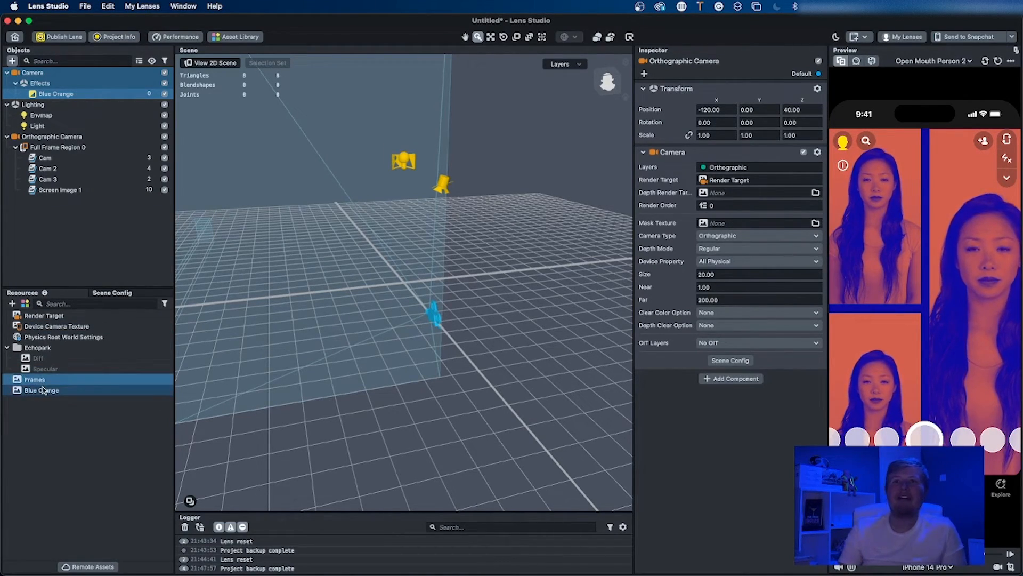
left_click(42, 390)
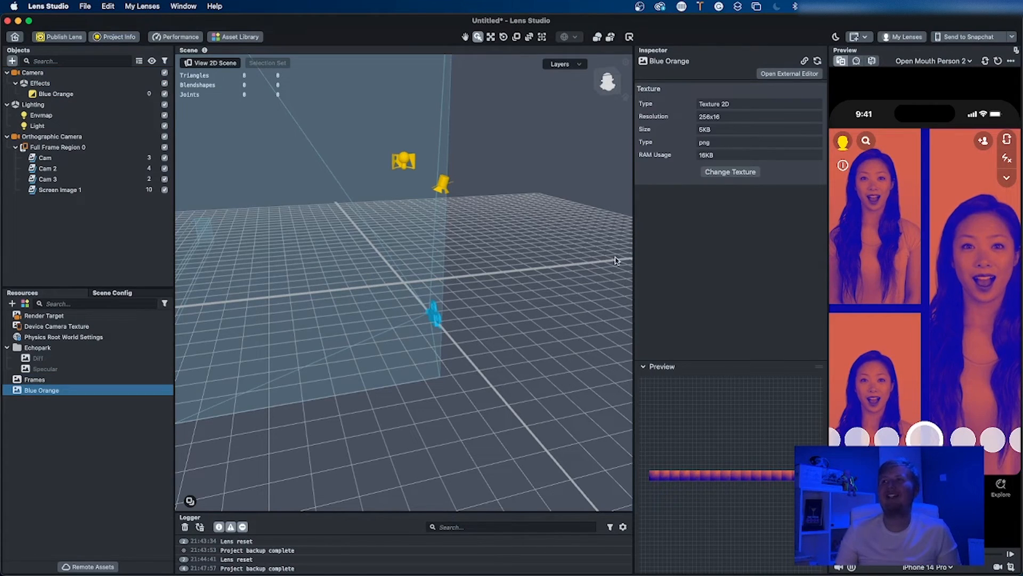
left_click(56, 94)
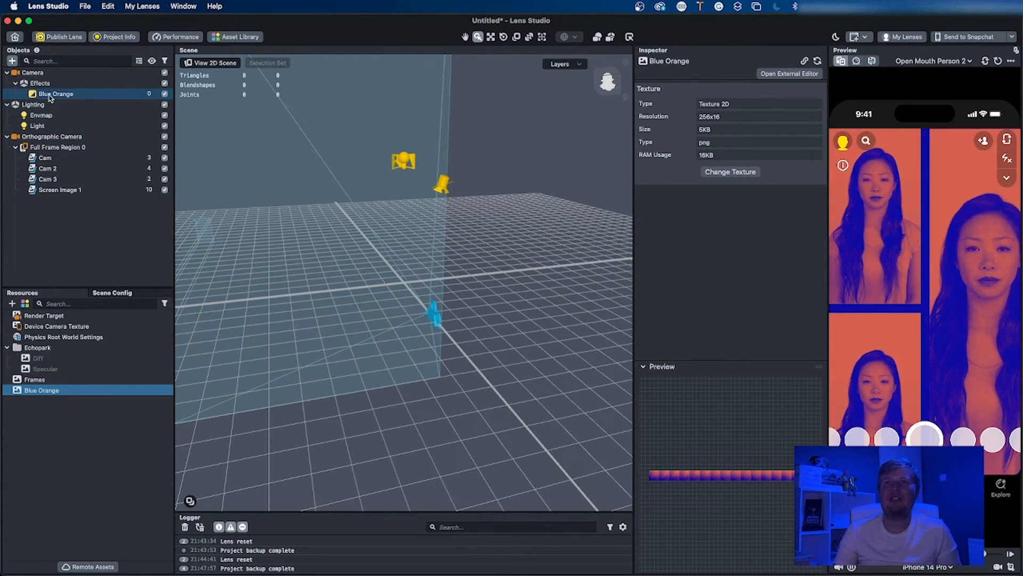
left_click_drag(774, 193, 725, 203)
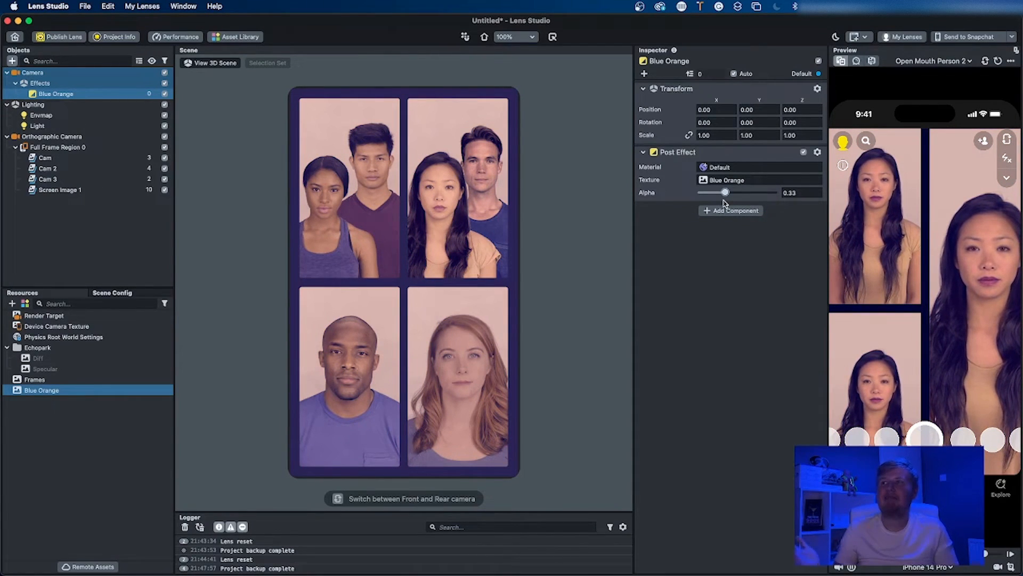